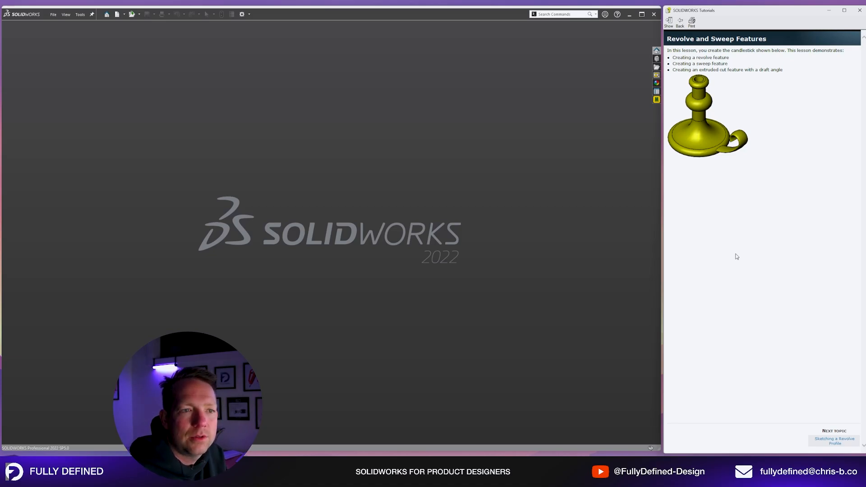
- Open the tutorial topic on sketching a revolve profile, create a new part and widen the feature tree
left_click(835, 441)
left_click(705, 68)
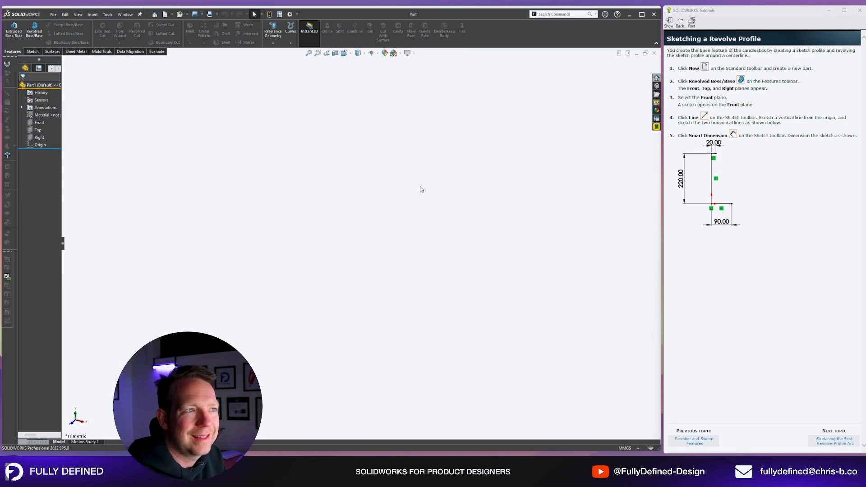
left_click_drag(63, 243, 97, 244)
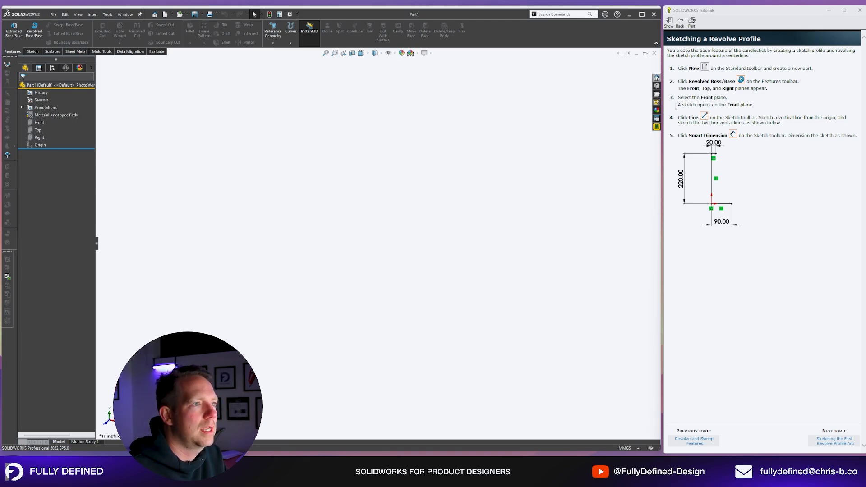
- Start a sketch on the Front plane and draw a vertical line up from the origin with a horizontal line extending right at each end
left_click(40, 122)
left_click(46, 107)
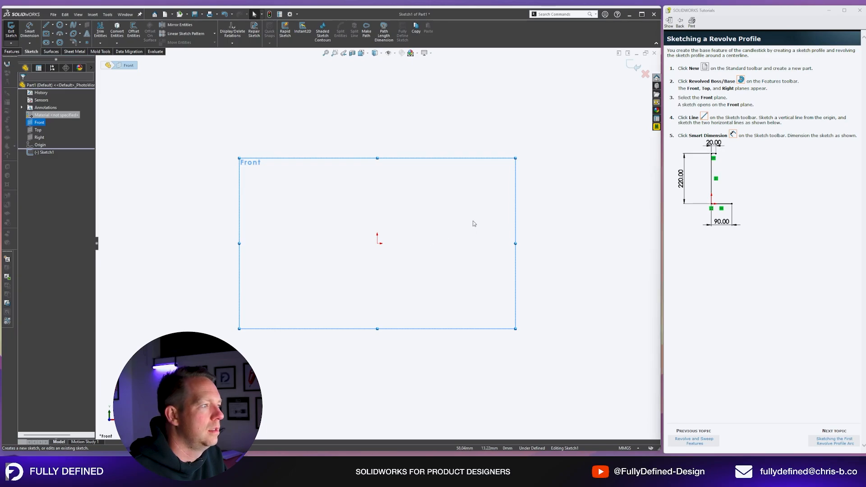
key("l")
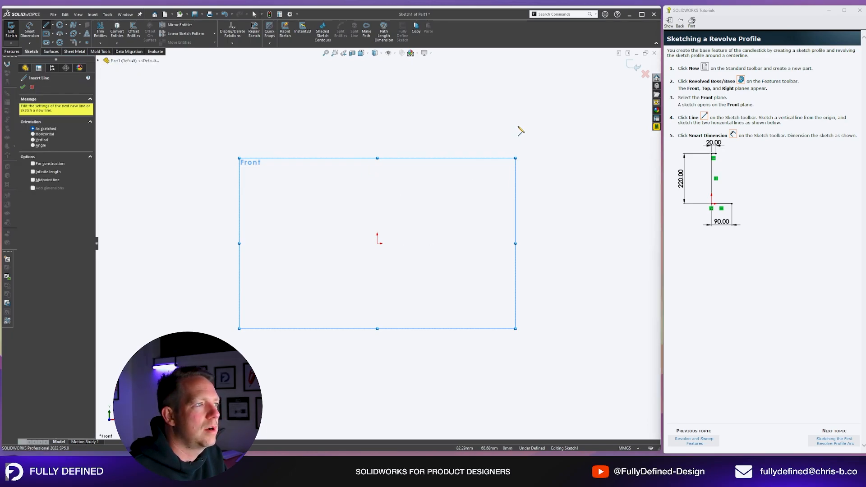
right_click_drag(520, 131, 496, 132)
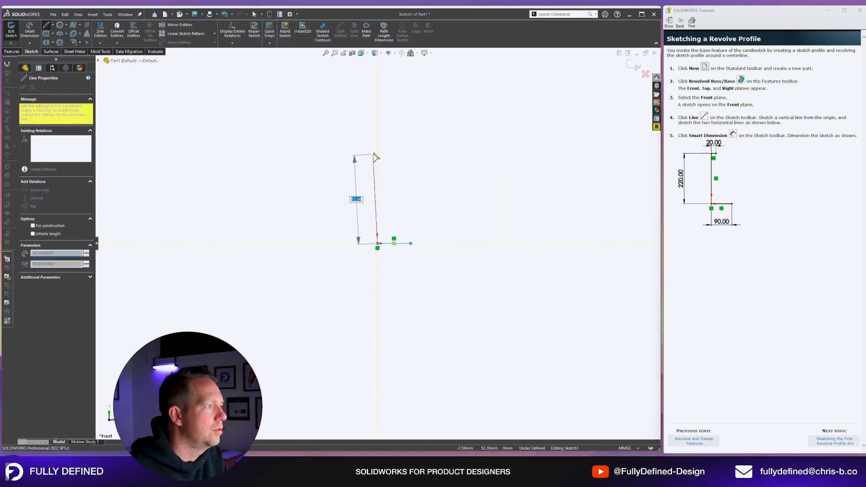
double_click(390, 151)
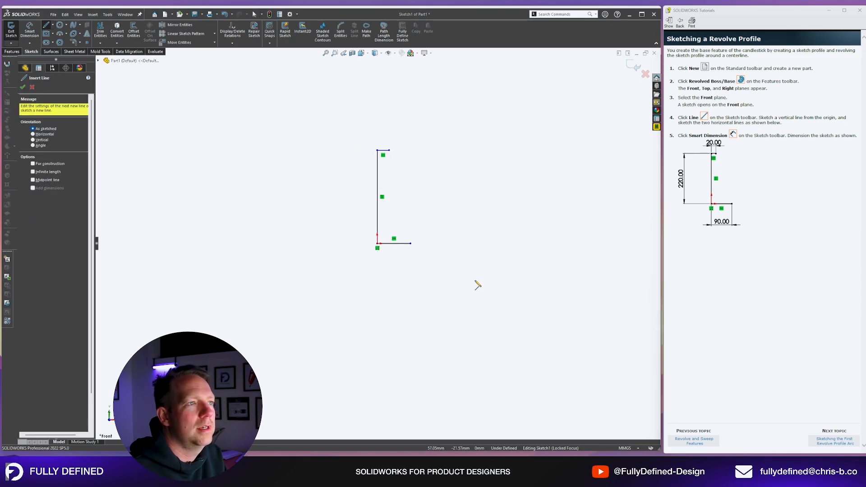
- Dimension the lower horizontal line to 90 mm
right_click_drag(475, 282, 469, 234)
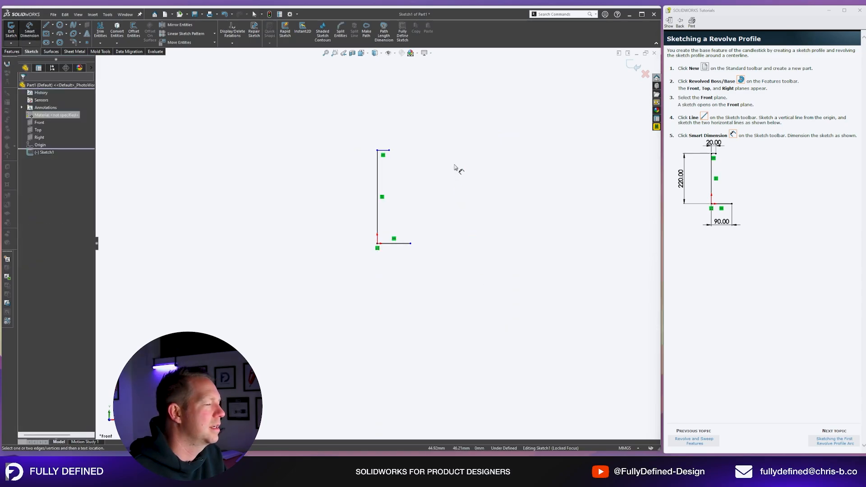
left_click(495, 232)
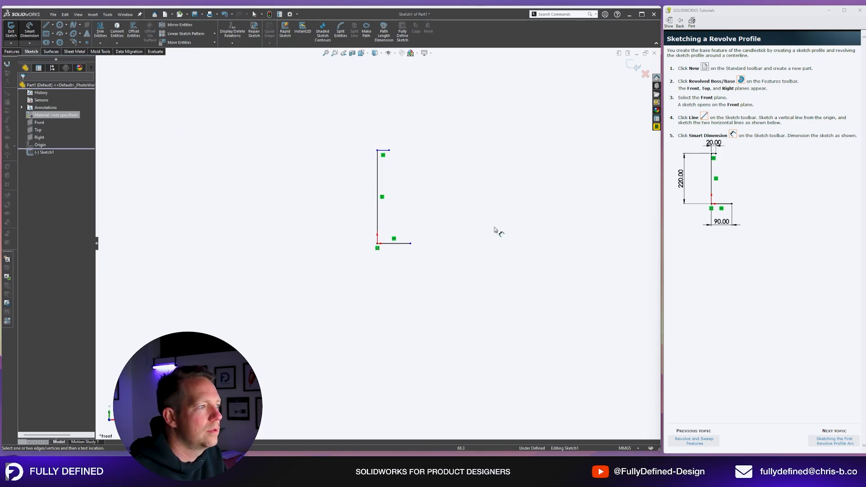
right_click_drag(495, 230, 491, 193)
left_click(393, 243)
left_click(401, 262)
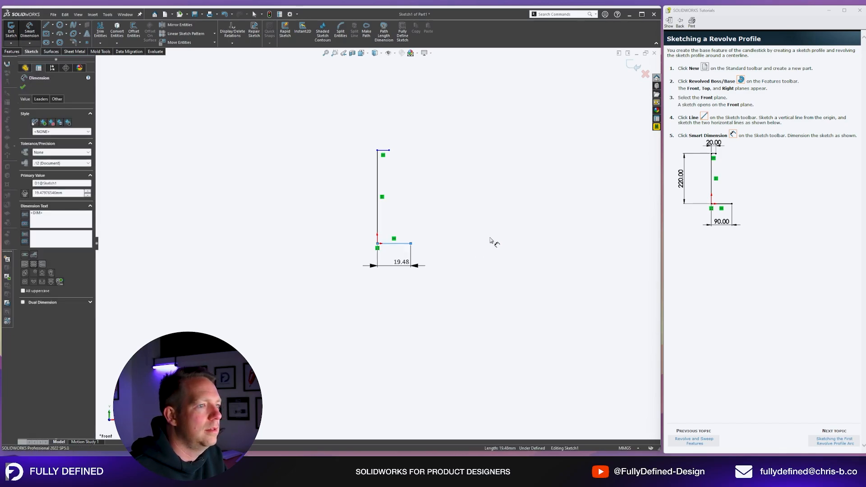
type("90")
key("Return")
- Dimension the vertical line to 220 mm and the upper horizontal line to 20 mm
left_click(378, 194)
left_click(393, 187)
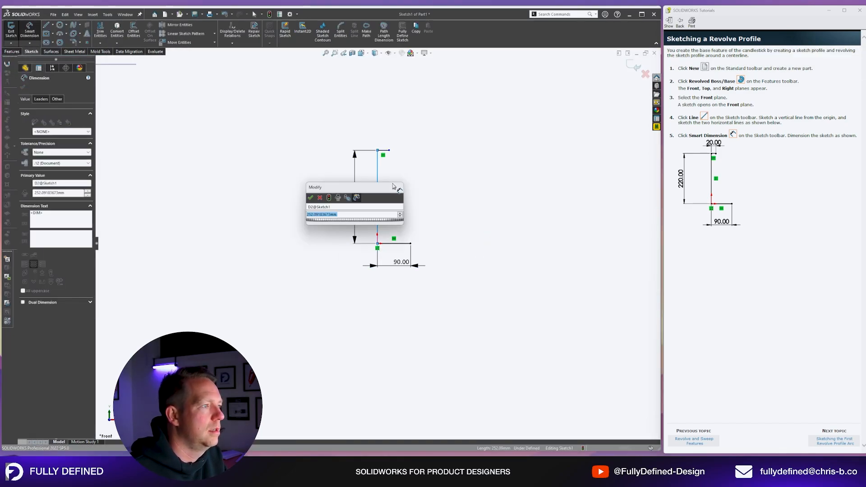
type("220")
key("Return")
left_click(383, 162)
left_click(380, 145)
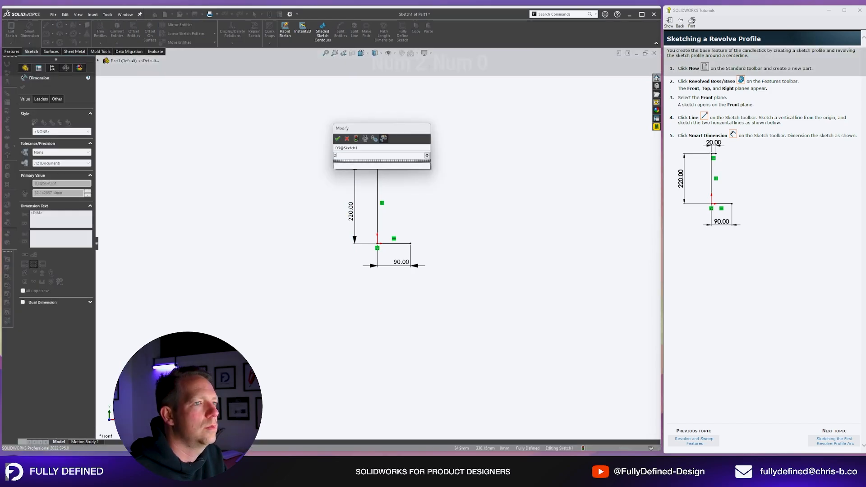
type("20")
key("Return")
key("Escape")
- Open the next tutorial topic and sketch a half-circle tangent arc curving down from the free end of the upper horizontal line
left_click(835, 441)
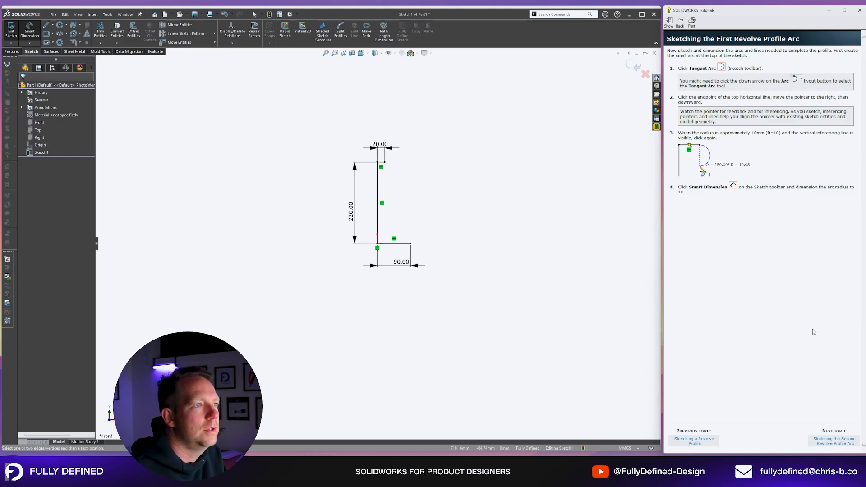
scroll(410, 194, "down", 3)
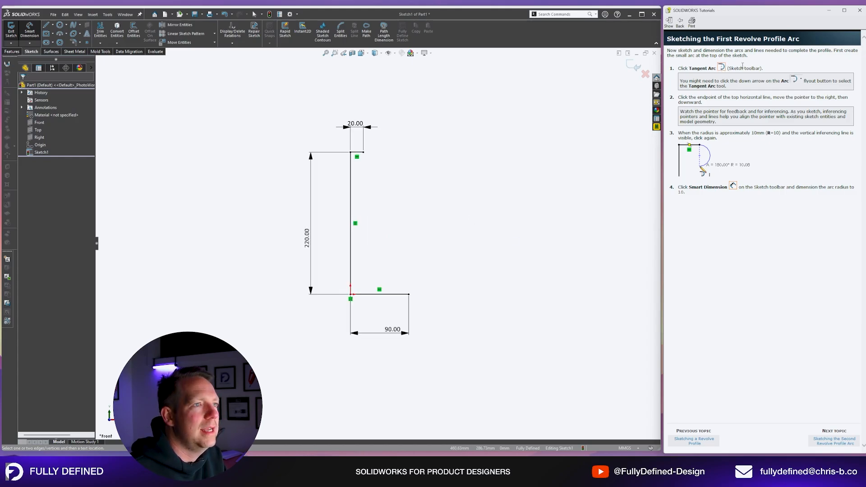
left_click(66, 36)
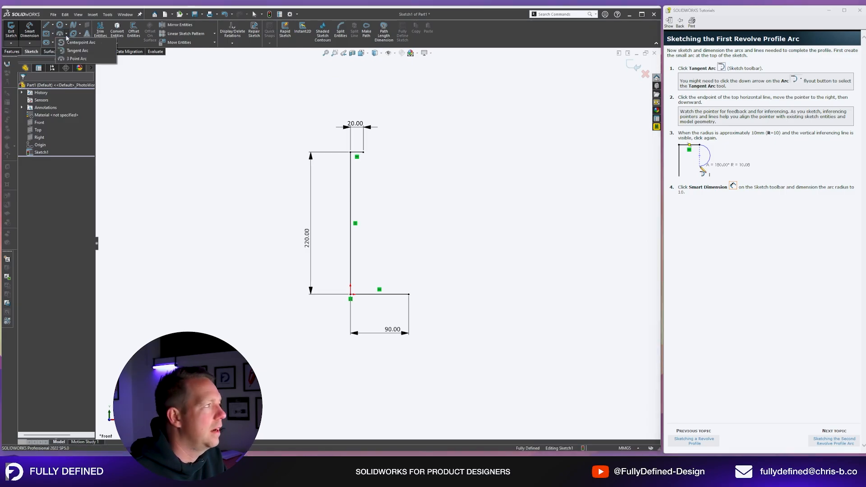
left_click(76, 50)
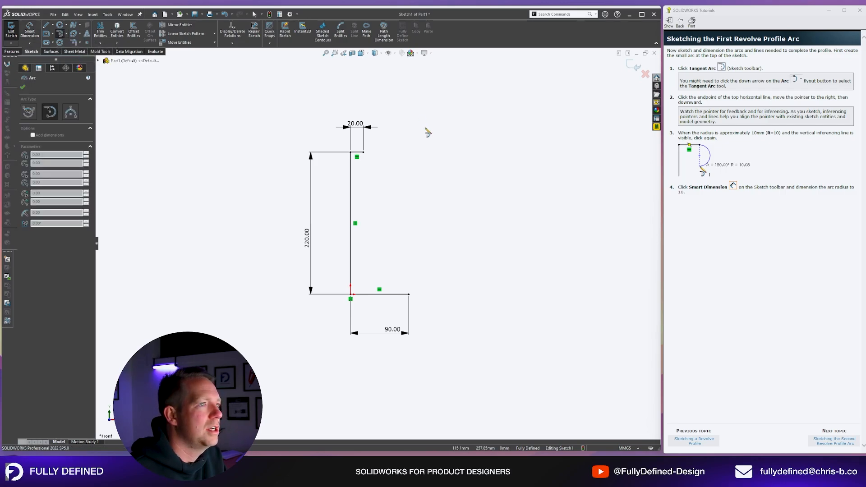
left_click(363, 153)
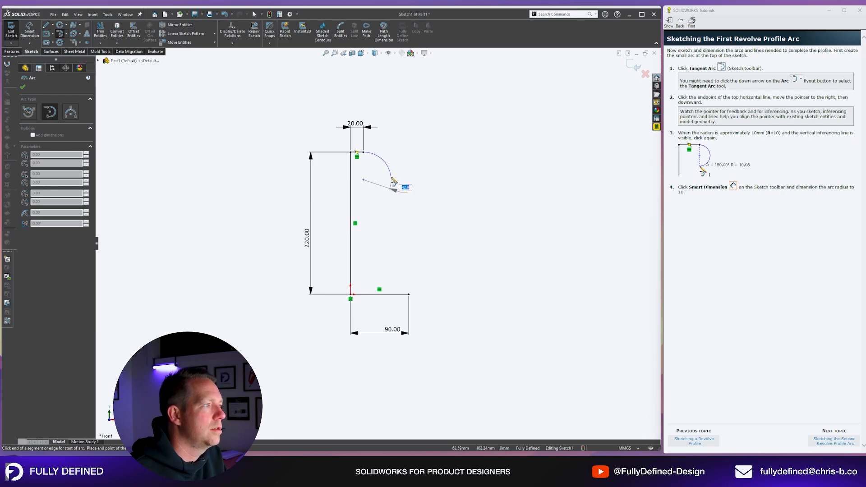
left_click(363, 167)
key("Escape")
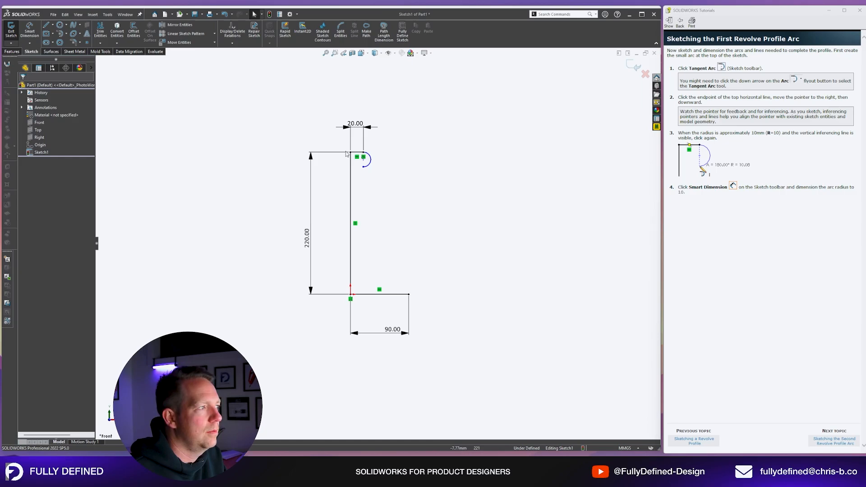
scroll(388, 184, "down", 3)
left_click(559, 231)
key("l")
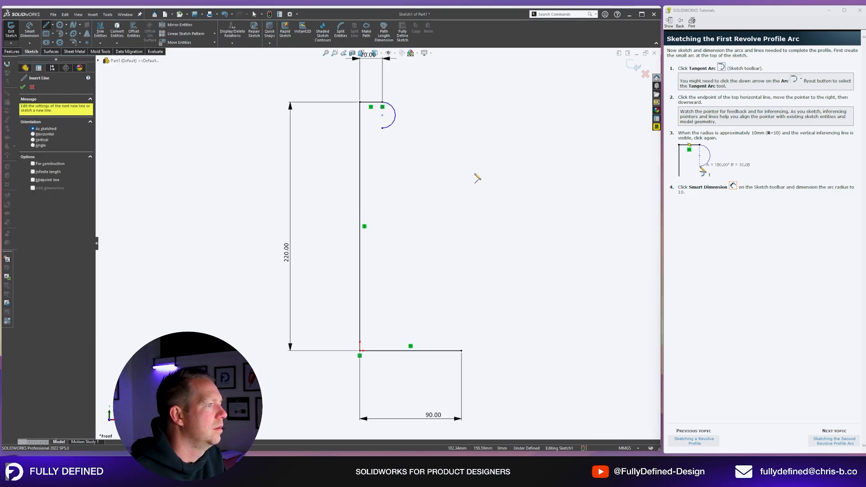
left_click(473, 173)
left_click(530, 173)
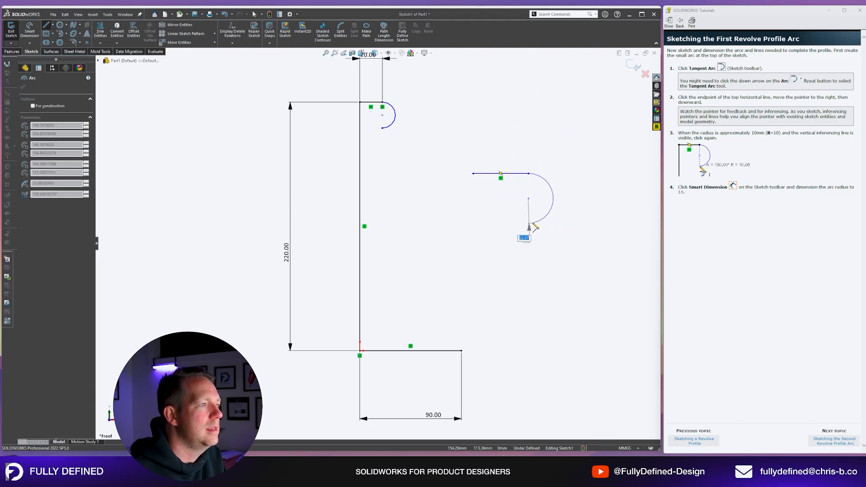
key("Escape")
key("Delete")
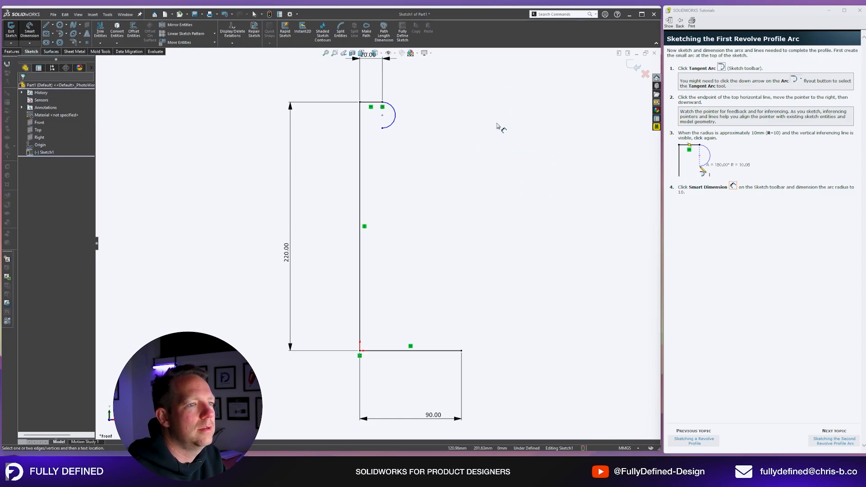
- Dimension the tangent arc's radius to 10 mm
left_click(395, 121)
left_click(415, 127)
type("10")
key("Return")
key("Escape")
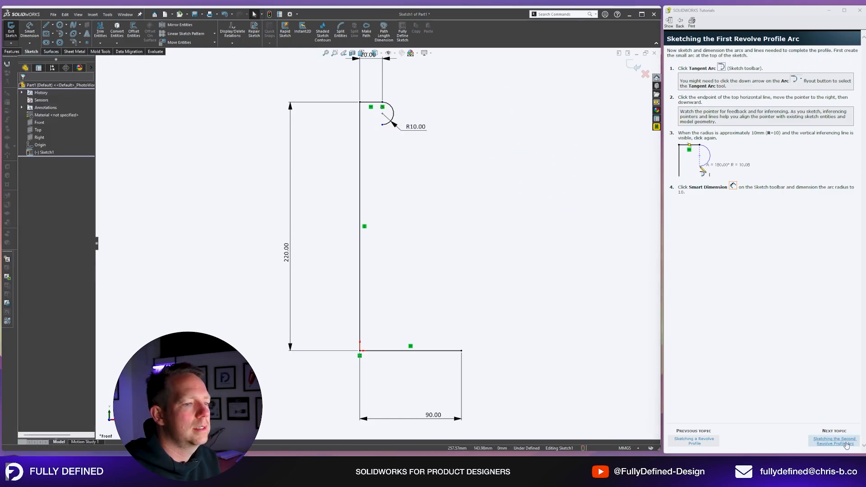
- Open the tutorial topic on the second profile arc and draw a 150 mm vertical line down from the first arc's lower endpoint
left_click(842, 443)
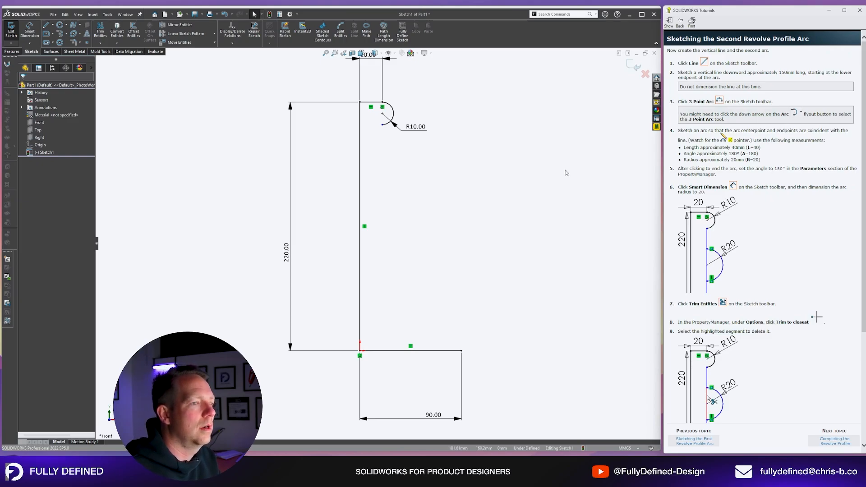
left_click(47, 27)
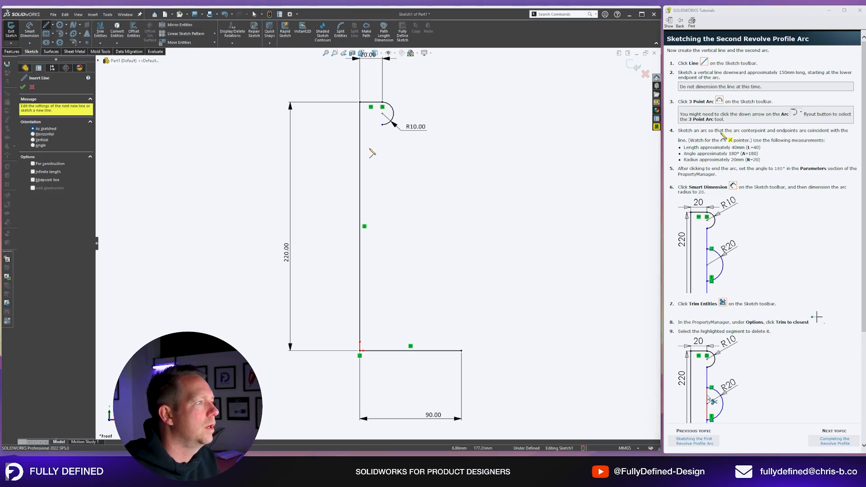
left_click(383, 125)
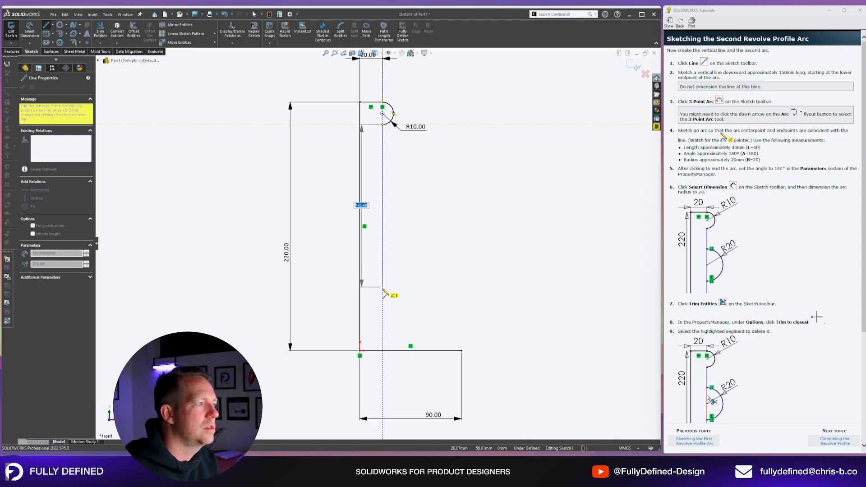
type("150")
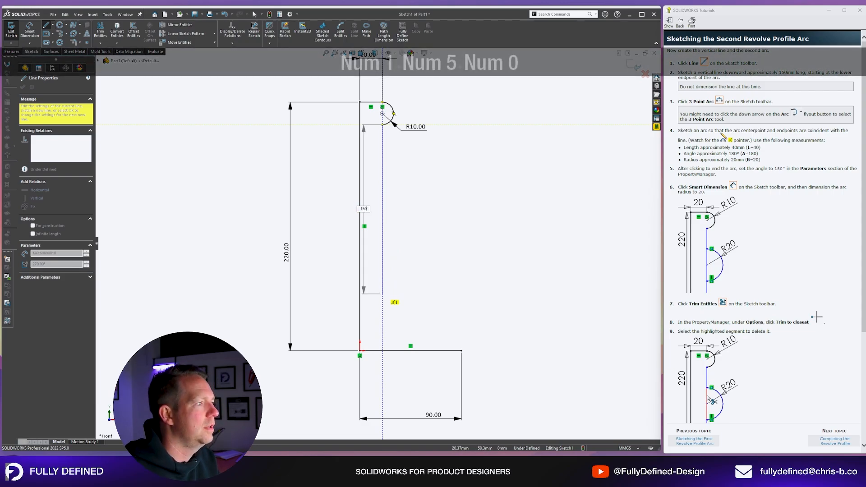
key("Return")
key("Escape")
key("Escape")
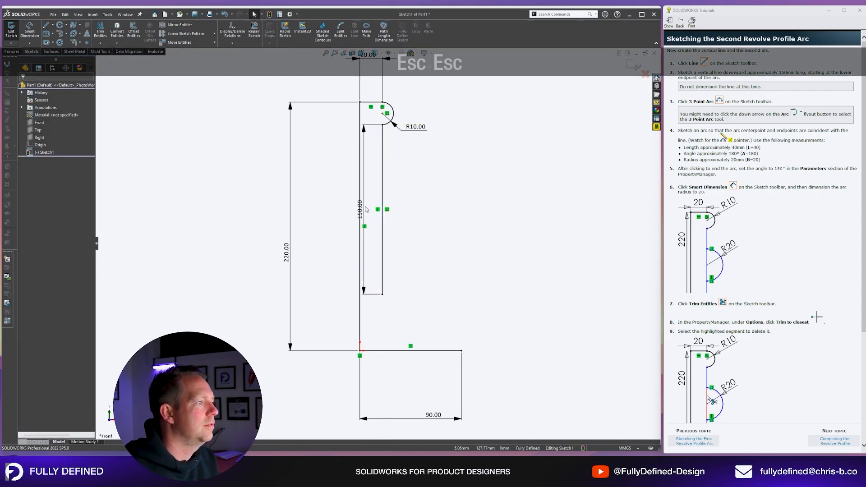
- Place the 150 mm dimension to the right of the profile and inspect the relation between the new line and the arc
left_click_drag(360, 210, 476, 198)
left_click(560, 228)
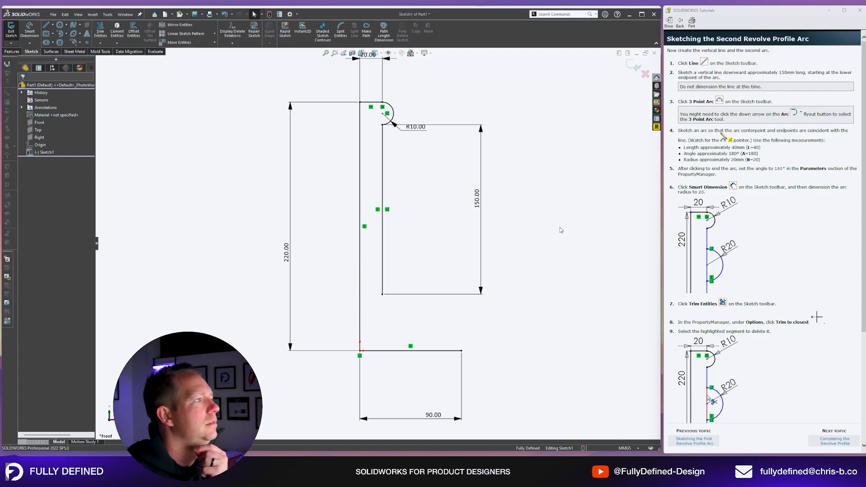
left_click(388, 211)
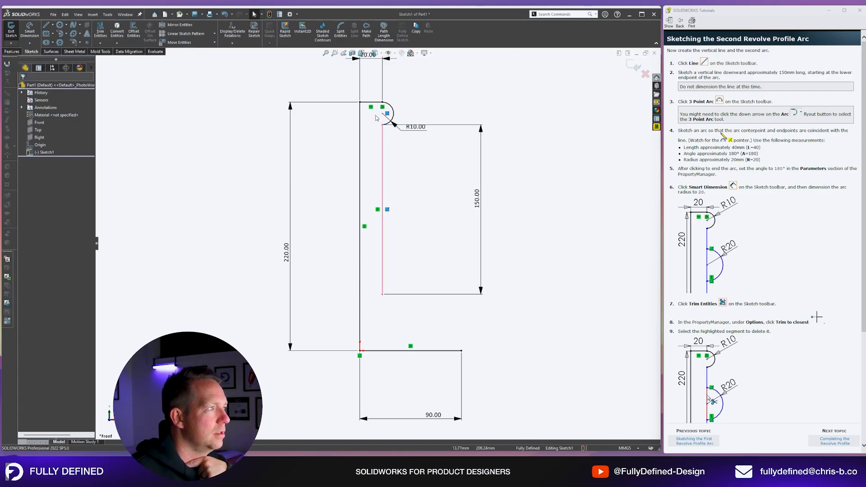
scroll(384, 117, "down", 6)
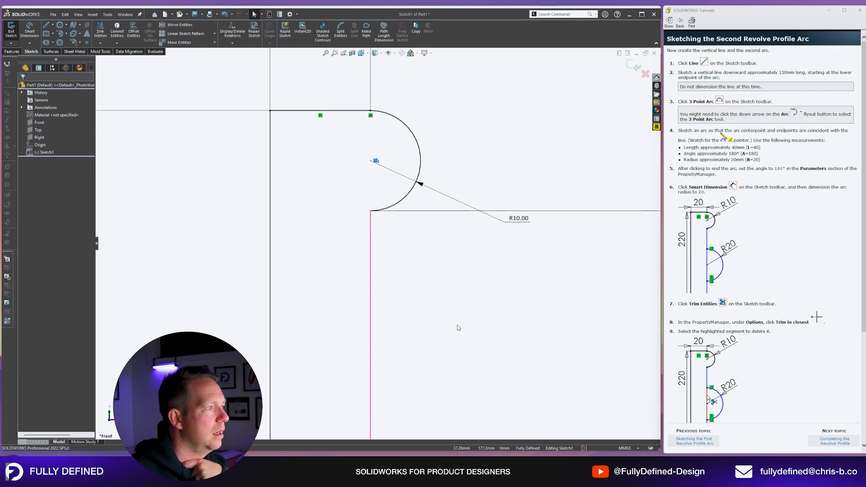
key("f")
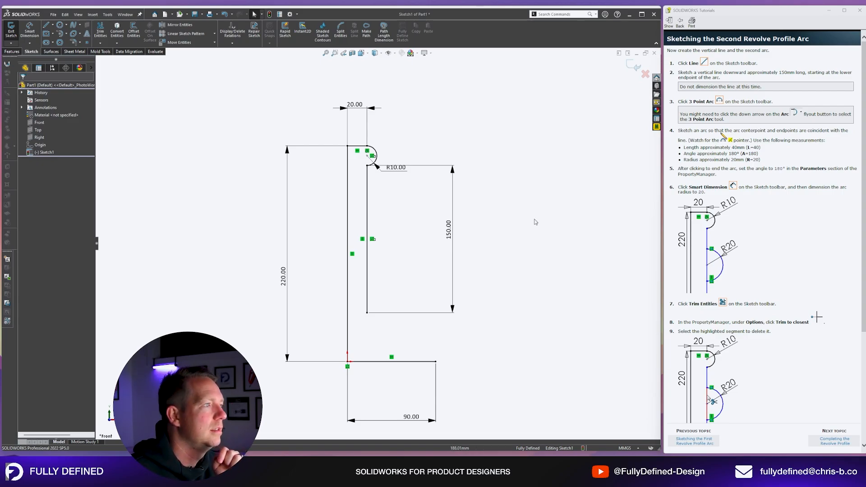
- Sketch a 3 Point Arc bulging right from the 150 mm vertical line, with both endpoints and the centre on that line
left_click(719, 101)
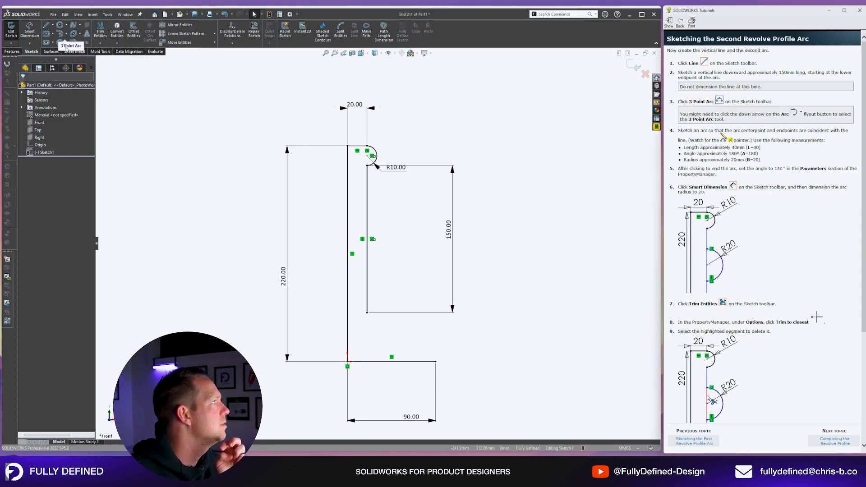
left_click(67, 34)
left_click(76, 59)
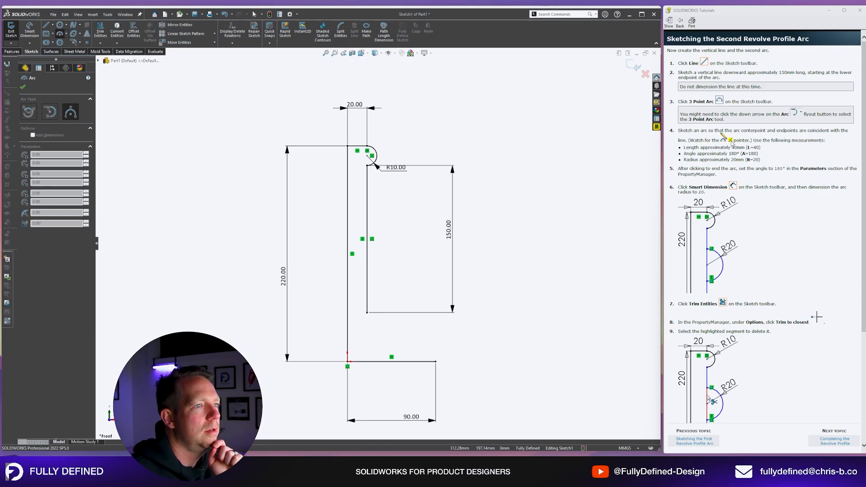
key("Escape")
key("Escape")
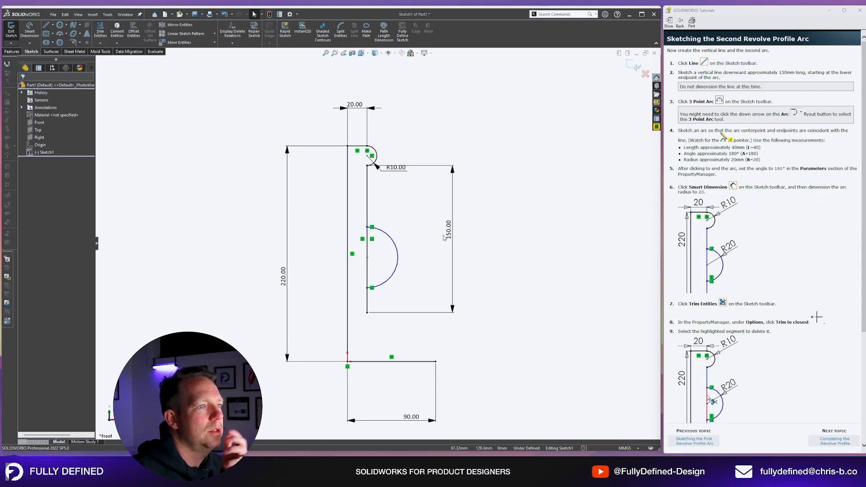
- Dimension the second arc's radius to 20 mm
left_click(445, 235)
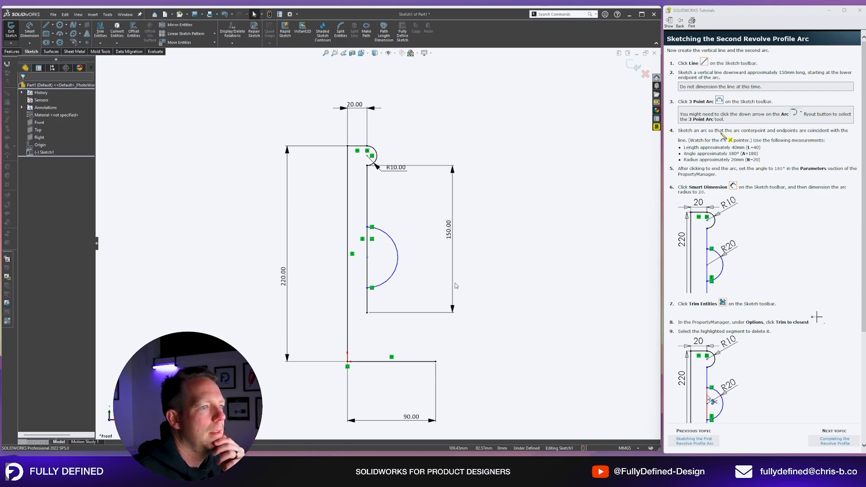
right_click_drag(418, 277, 415, 250)
left_click(397, 249)
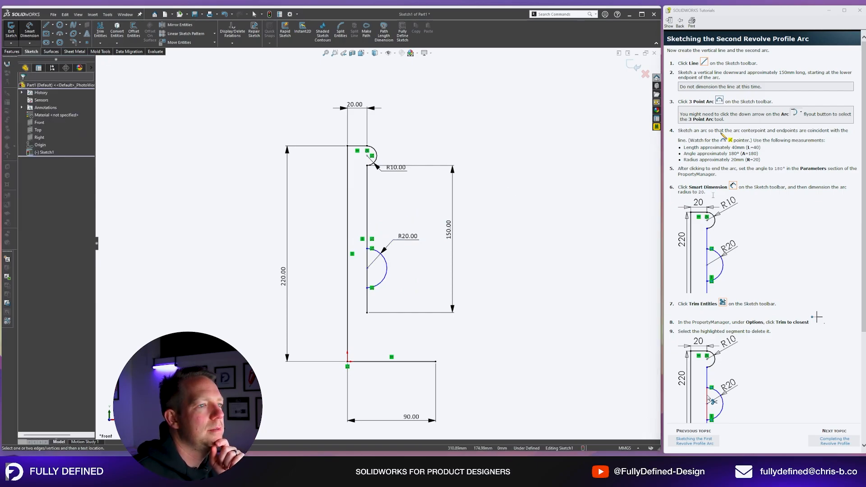
- Trim away the vertical line segment inside the R20 arc with Trim to closest
scroll(752, 262, "down", 3)
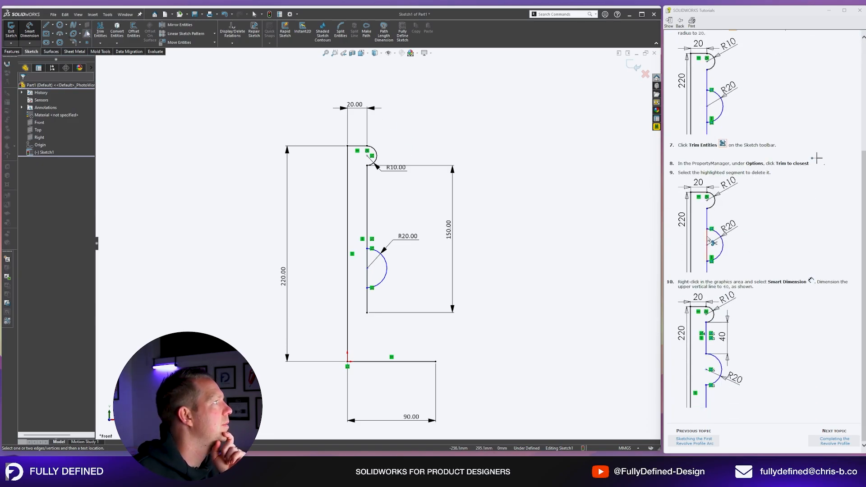
left_click(101, 31)
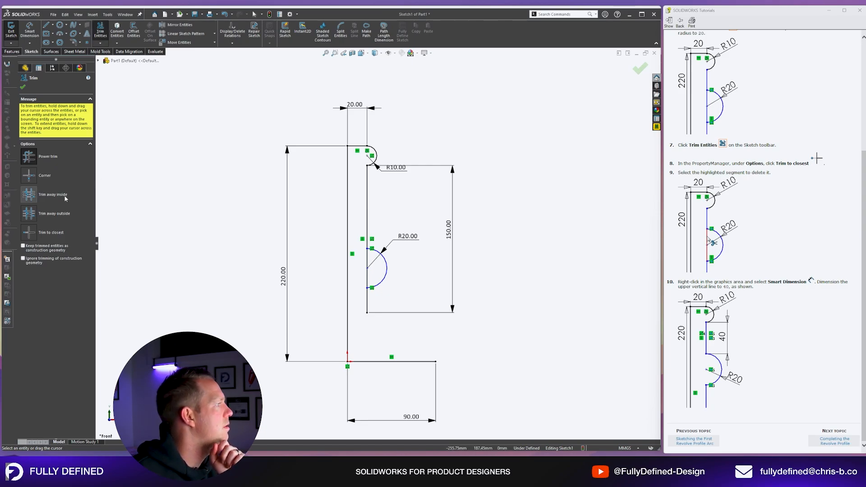
left_click(29, 233)
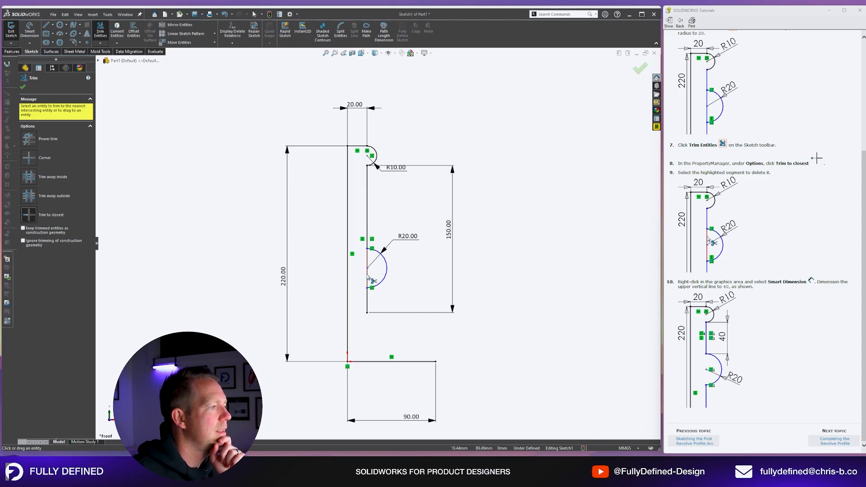
scroll(374, 282, "down", 1)
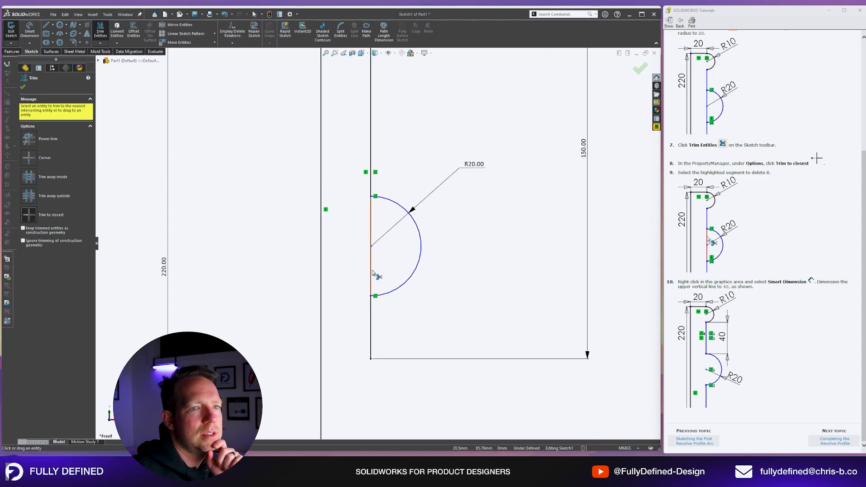
left_click(371, 273)
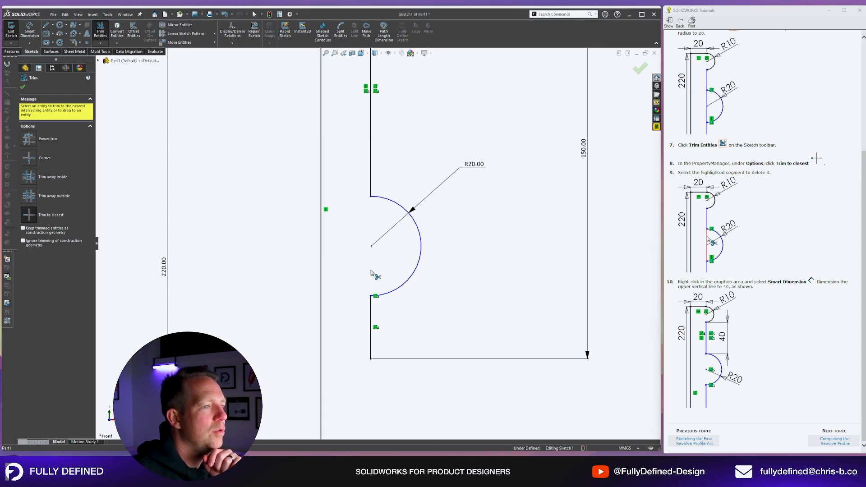
key("Escape")
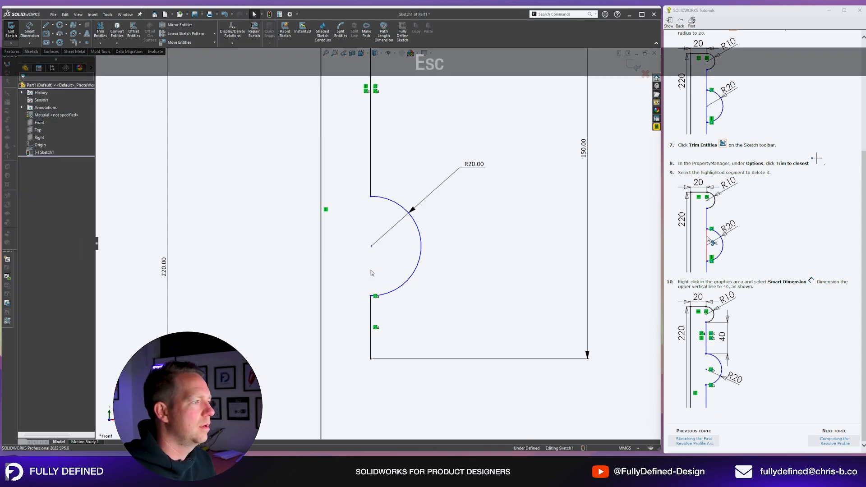
- Dimension the vertical line between the two arcs to 40 mm
scroll(420, 127, "up", 4)
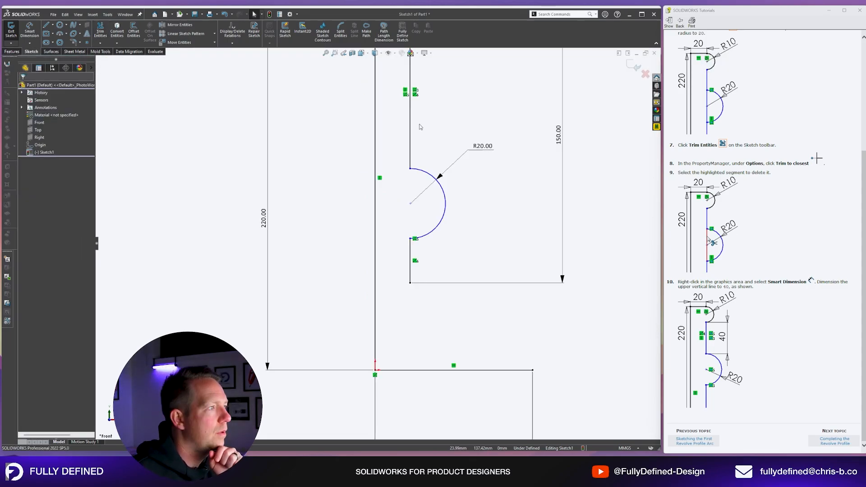
scroll(449, 135, "down", 2)
right_click_drag(440, 190, 442, 114)
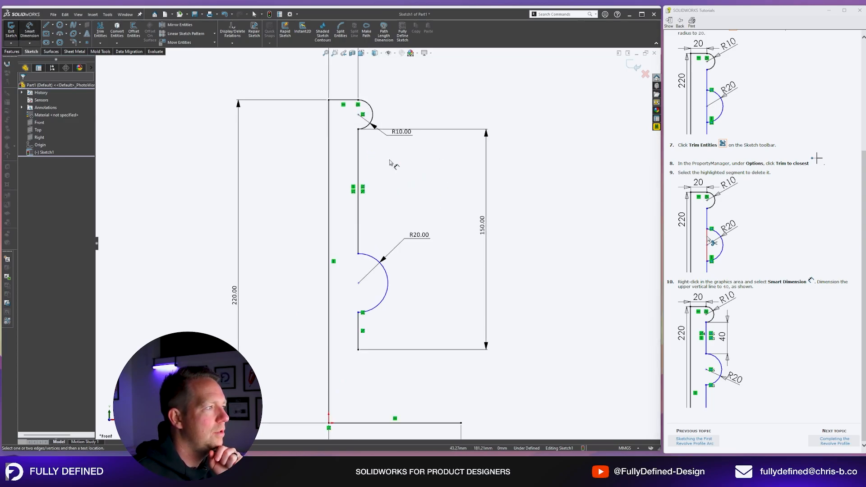
left_click(360, 210)
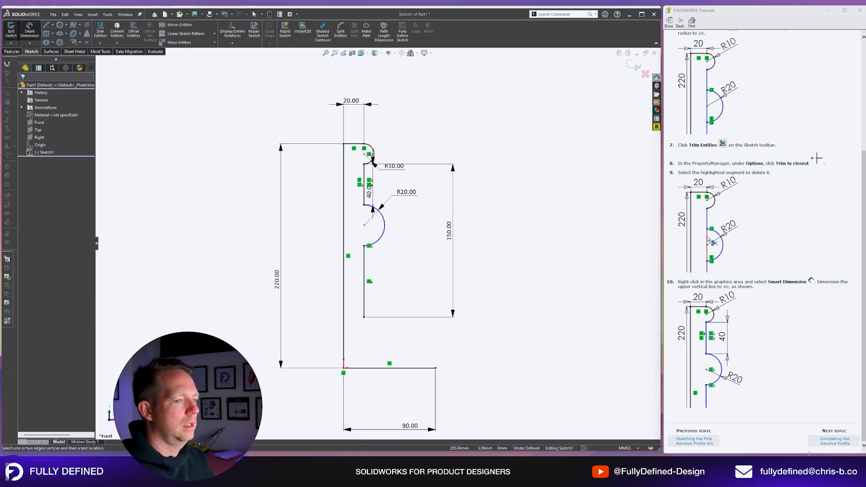
- Open the tutorial topic on completing the revolve profile and make the vertical lines above and below the R20 arc equal
left_click(835, 442)
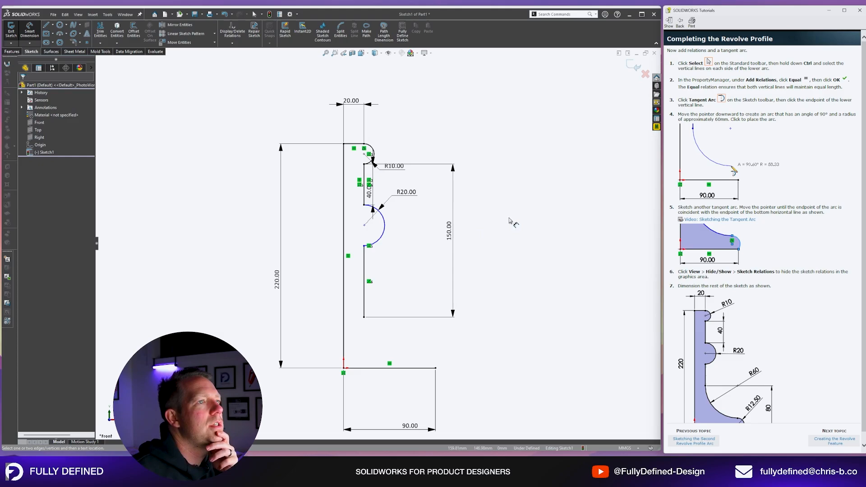
key("Escape")
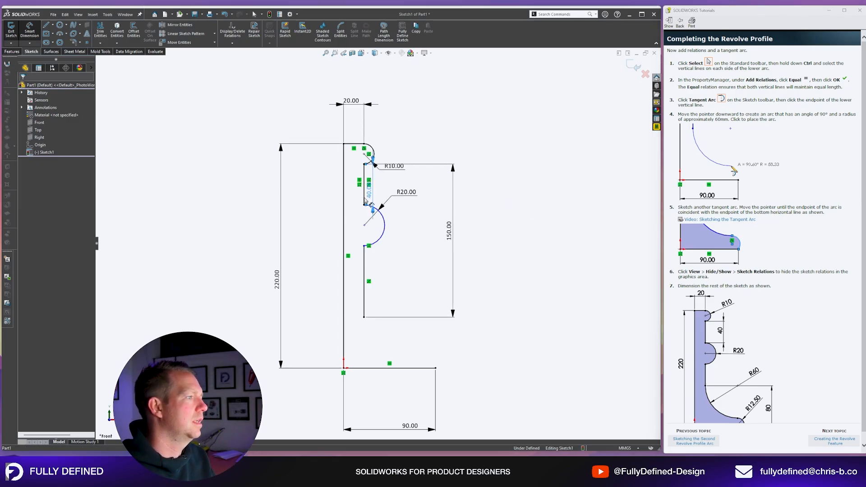
key("Escape")
key("Escape")
left_click(364, 189)
left_click(365, 284, "ctrl")
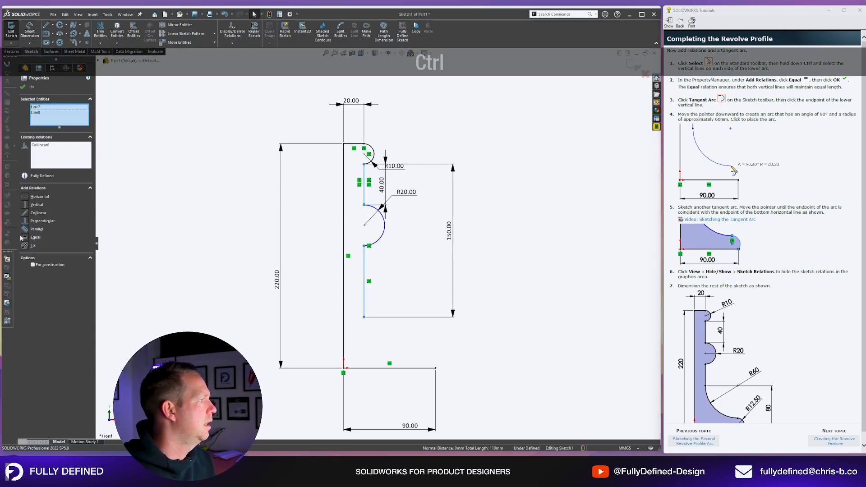
left_click(21, 238)
- Delete the 150 mm dimension that conflicts with the equal relation
left_click(450, 241)
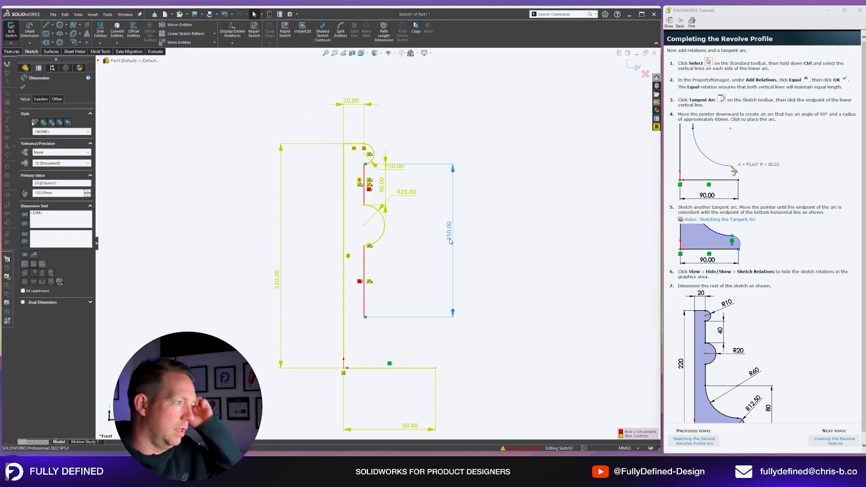
left_click(478, 258)
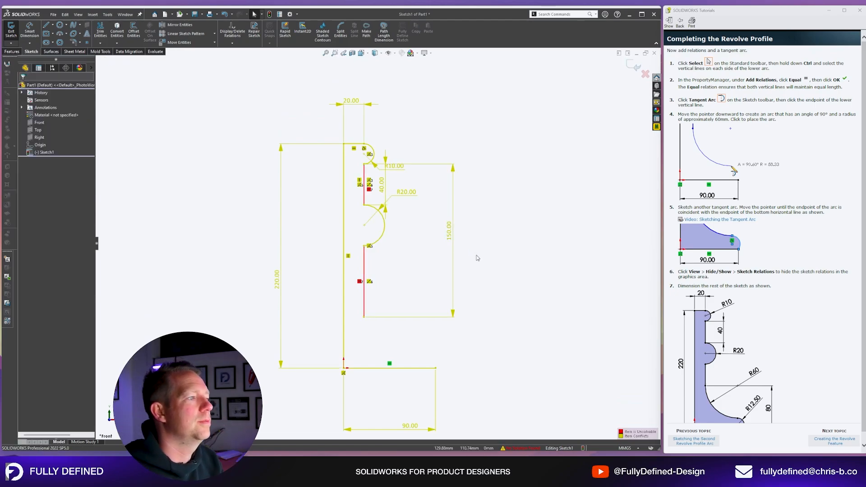
left_click(450, 241)
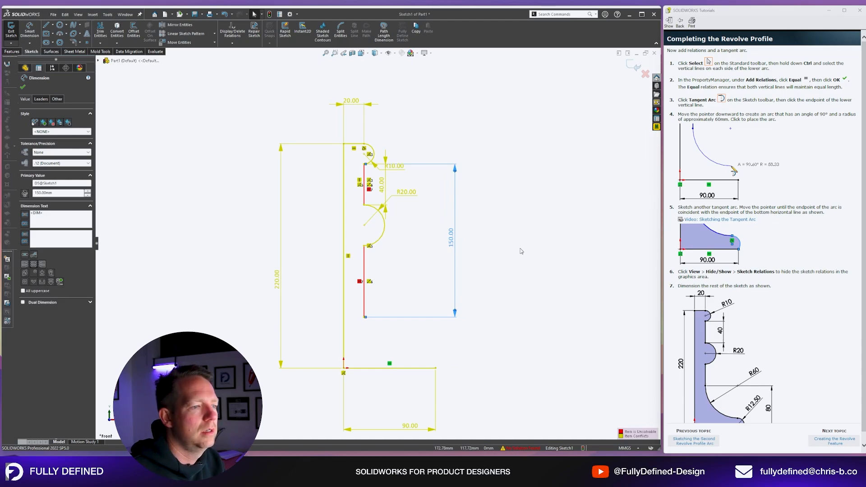
key("Delete")
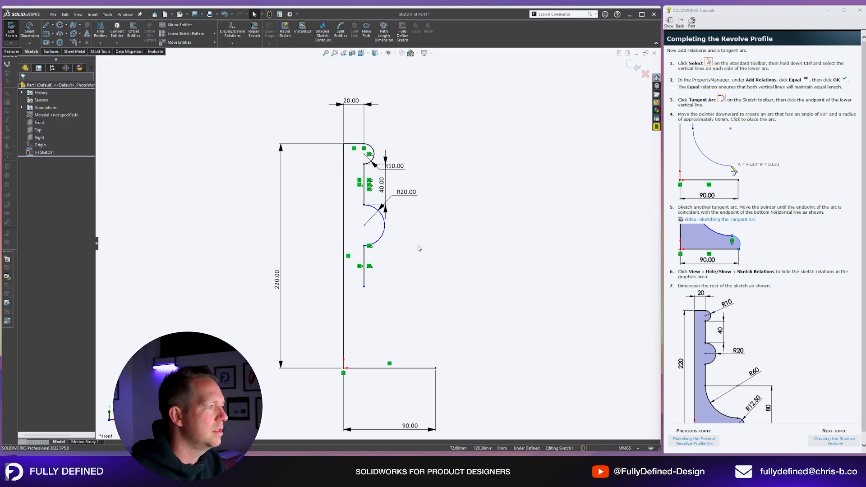
left_click(60, 36)
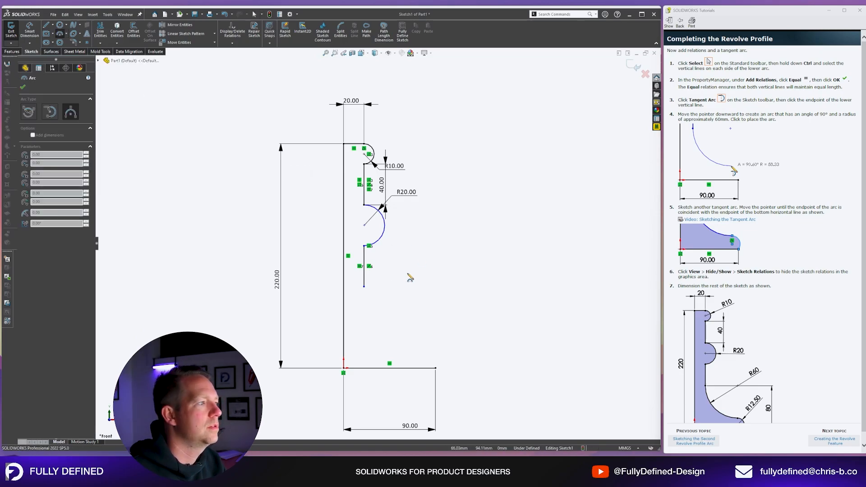
left_click(364, 286)
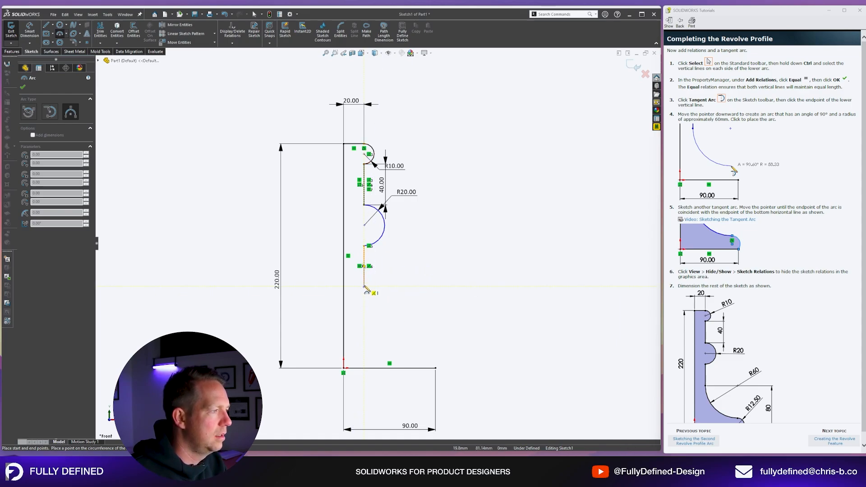
key("Escape")
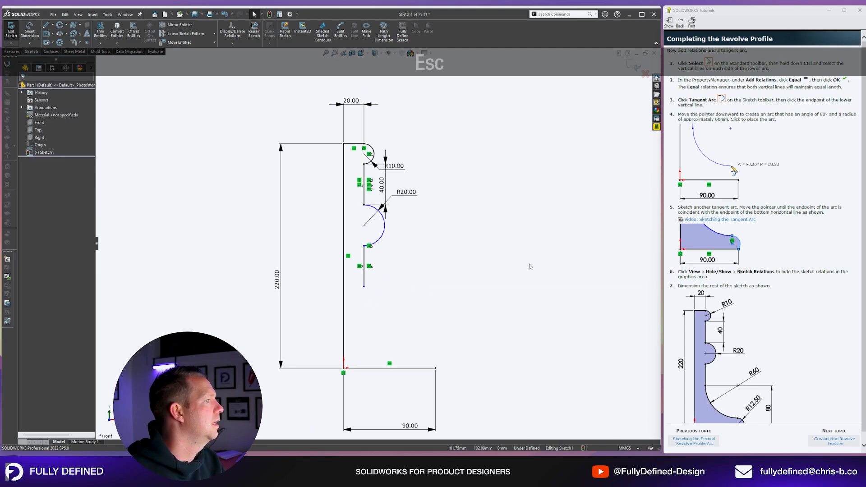
- Try sketching a vertical line that continues into a tangent arc in the empty space beside the profile, and discard it
right_click_drag(530, 266, 487, 271)
left_click(441, 255)
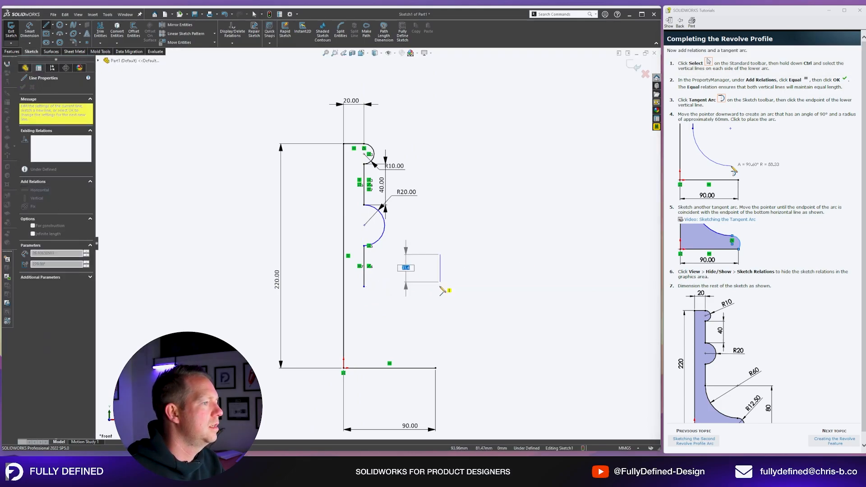
left_click(441, 297)
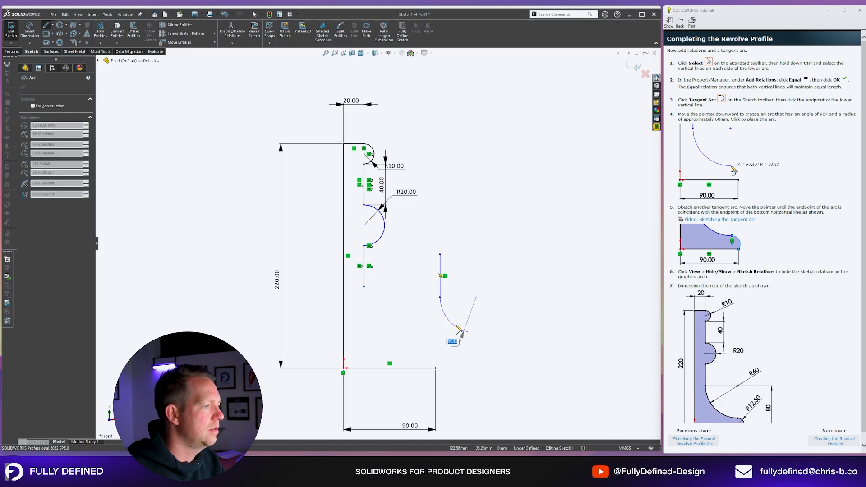
key("Delete")
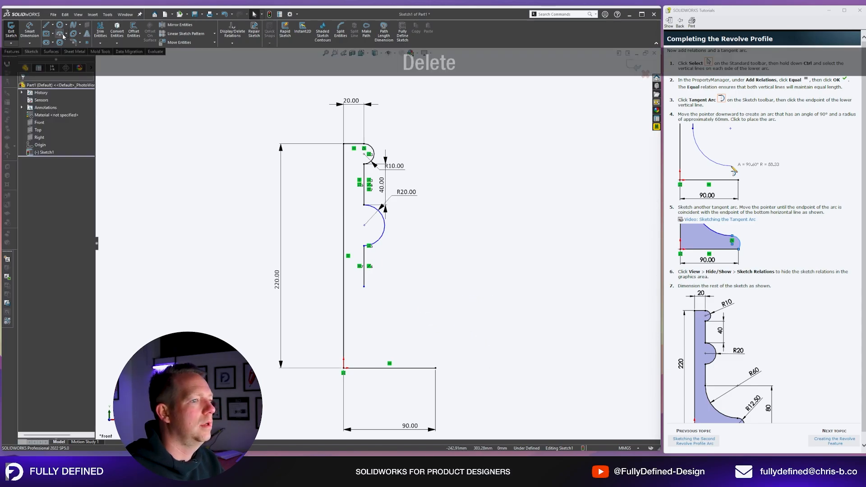
- Sketch a concave 3 Point Arc of about 51 mm radius from the lower vertical line's endpoint and make it tangent to that line
left_click(62, 34)
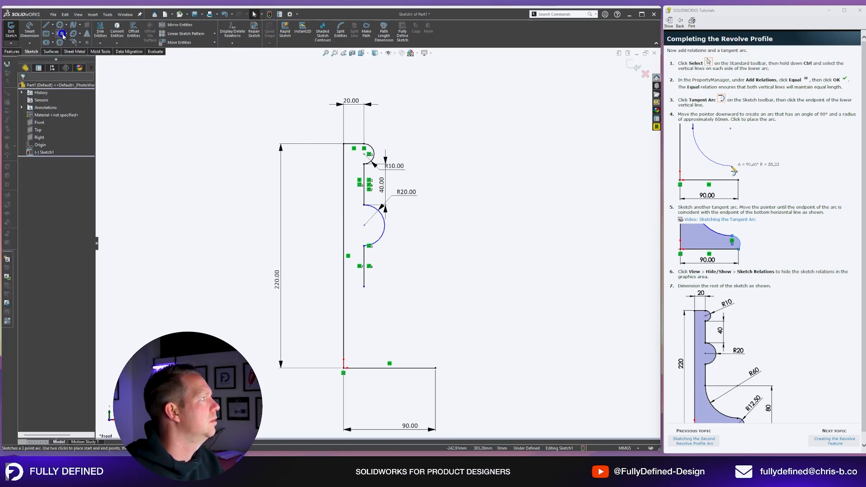
left_click(364, 286)
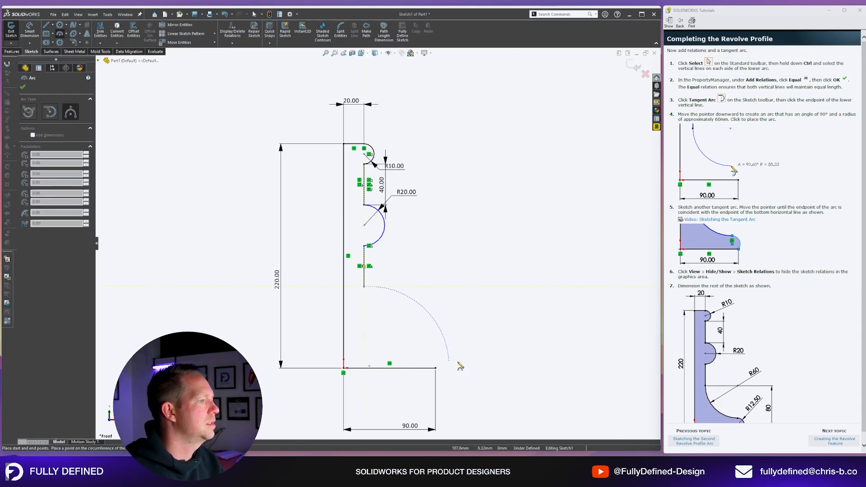
left_click(410, 334)
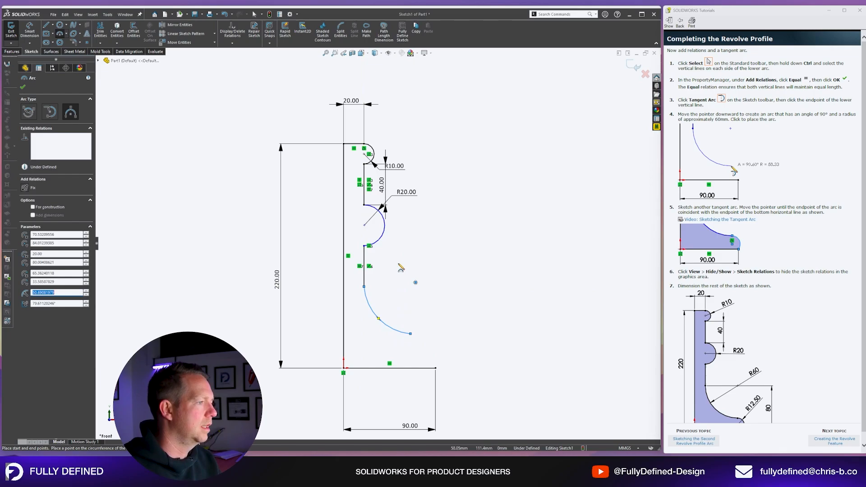
key("Escape")
key("Escape")
left_click_drag(388, 352, 356, 280)
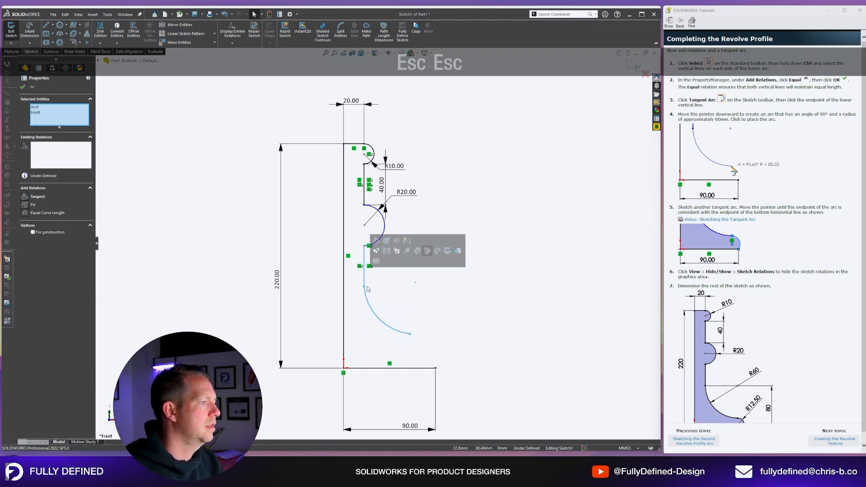
left_click(376, 241)
left_click(466, 332)
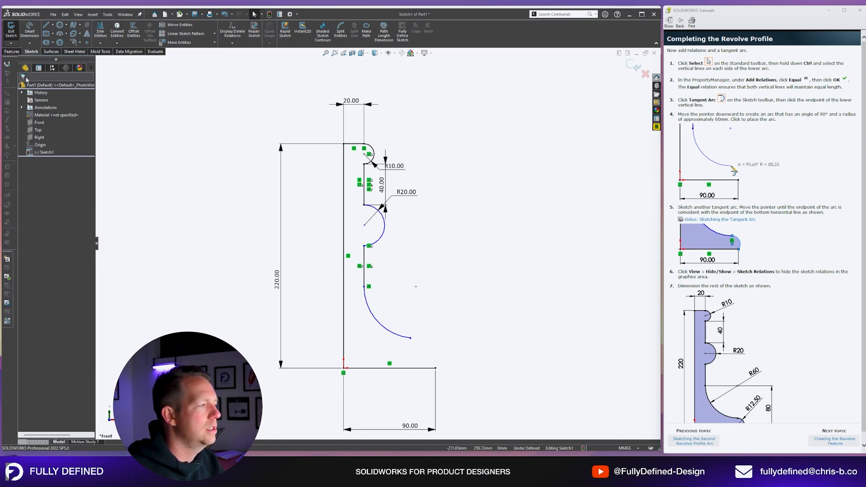
- Sketch a 3 Point Arc from the concave arc's free end to the base line's right endpoint and make both arcs tangent
left_click(60, 34)
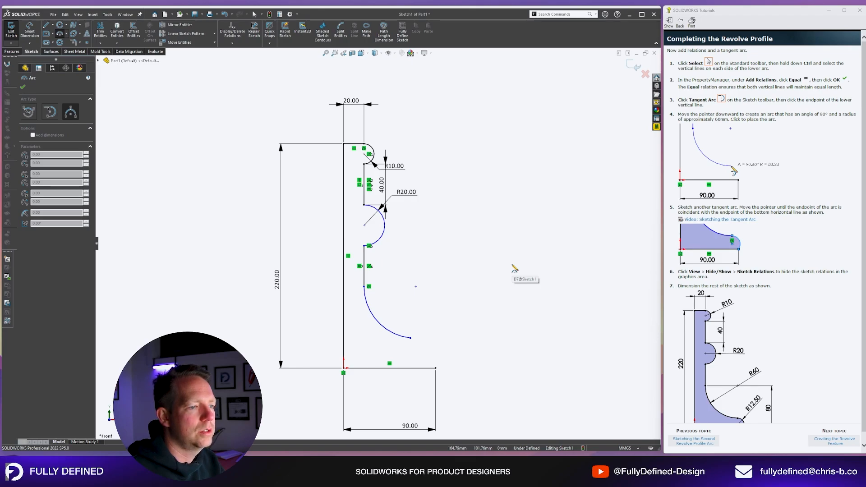
left_click(410, 338)
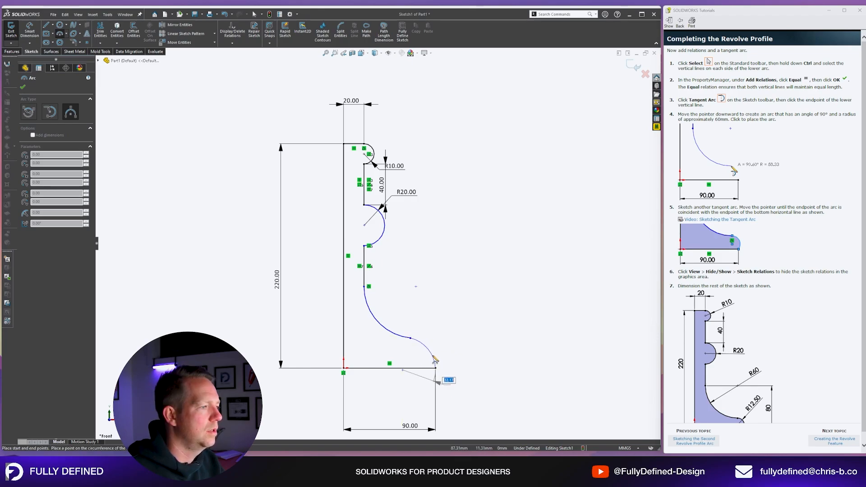
left_click(427, 349)
key("Escape")
key("Escape")
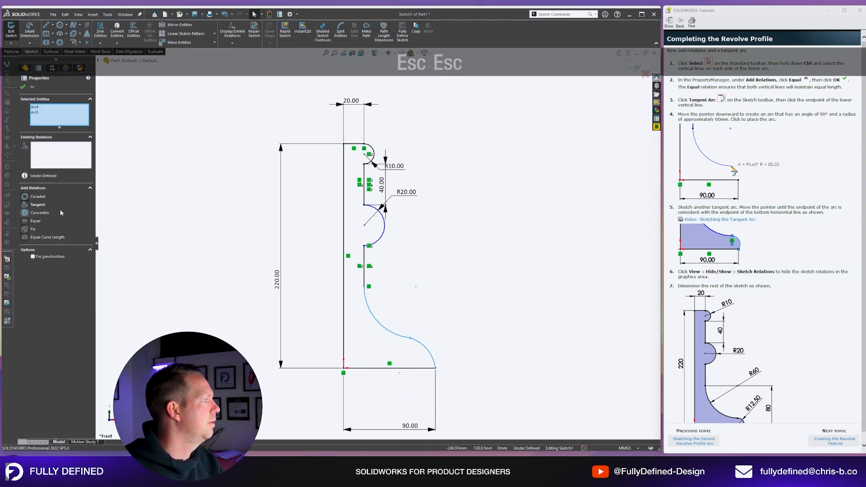
left_click(38, 205)
left_click(473, 310)
- Switch the display of sketch relations off, on and off again in the graphics area
scroll(682, 262, "down", 1)
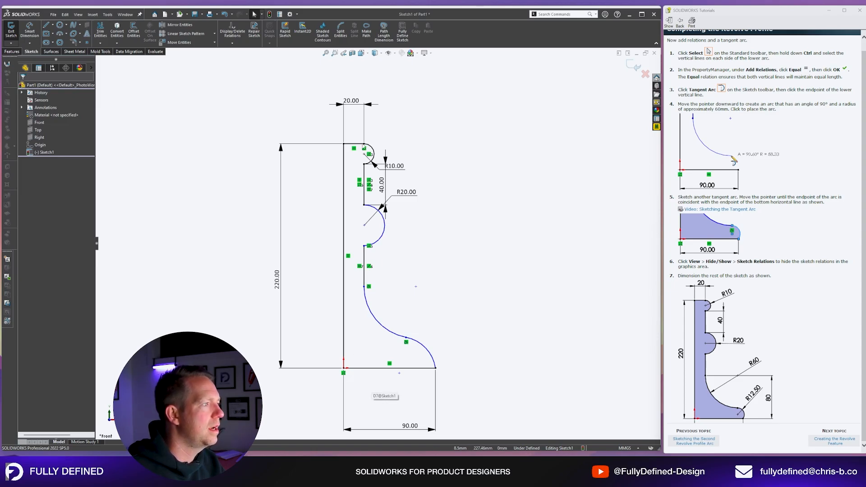
left_click(76, 14)
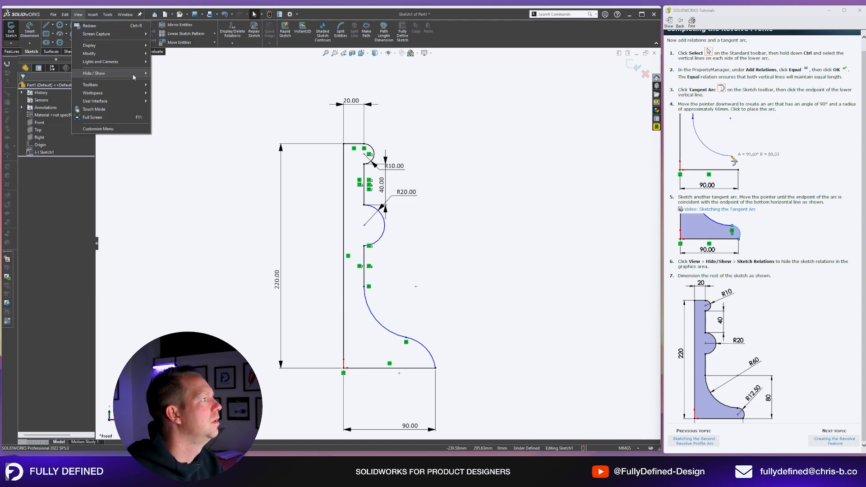
mouse_move(129, 73)
left_click(191, 306)
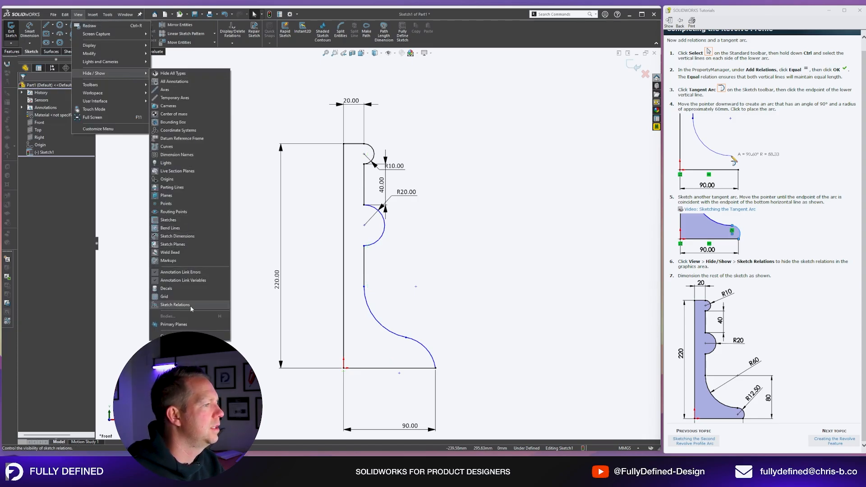
left_click(190, 305)
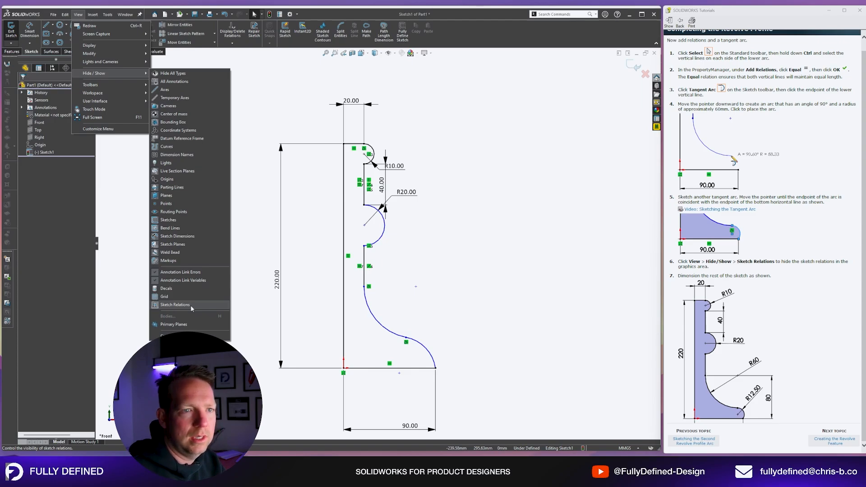
left_click(190, 305)
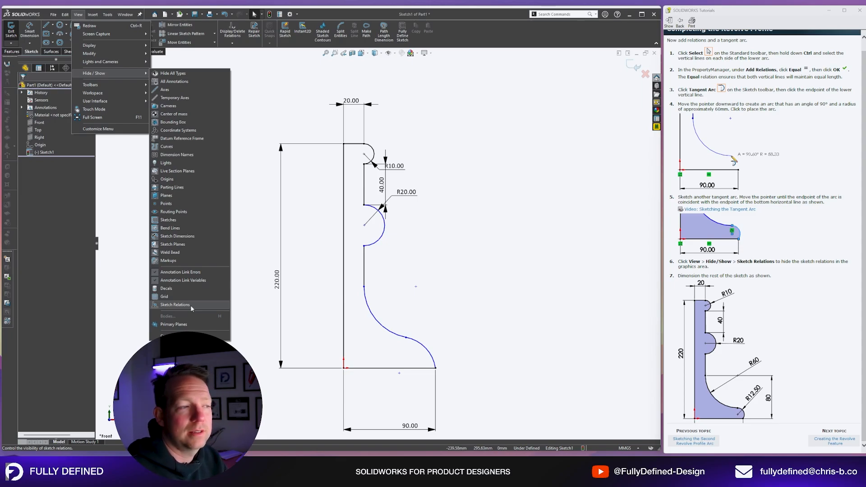
- Show the sketch relations and pull the joint between the two lower arcs up and outward so the outer arc bulges past the base line
left_click(190, 305)
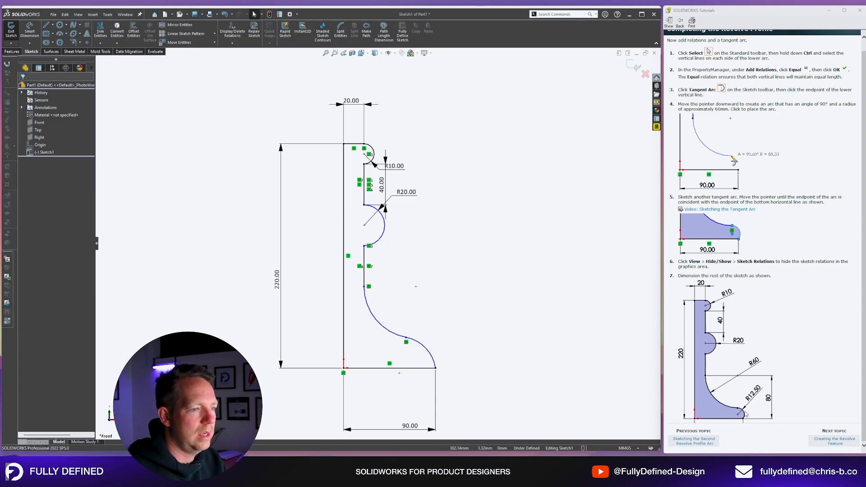
left_click_drag(406, 337, 416, 332)
left_click(502, 318)
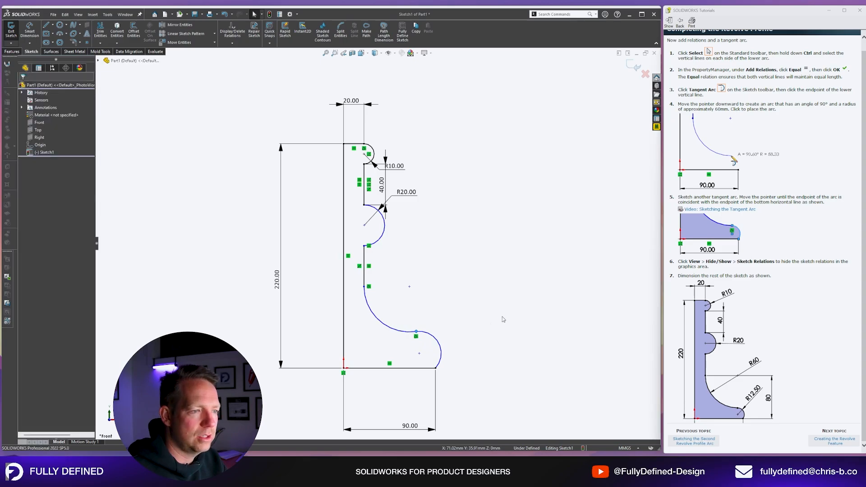
- Dimension the lower vertical line's endpoint 80 mm above the base, the concave arc to radius 60 mm and the outer arc to radius 12.5 mm
right_click_drag(504, 332, 508, 275)
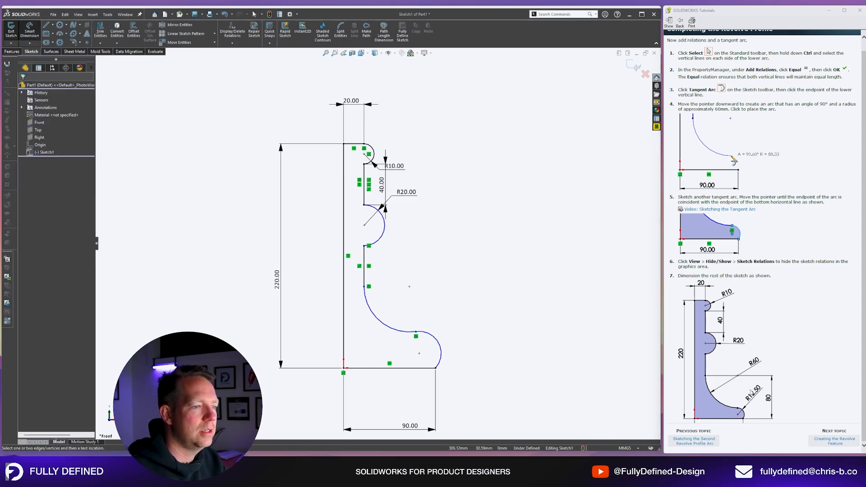
left_click(364, 287)
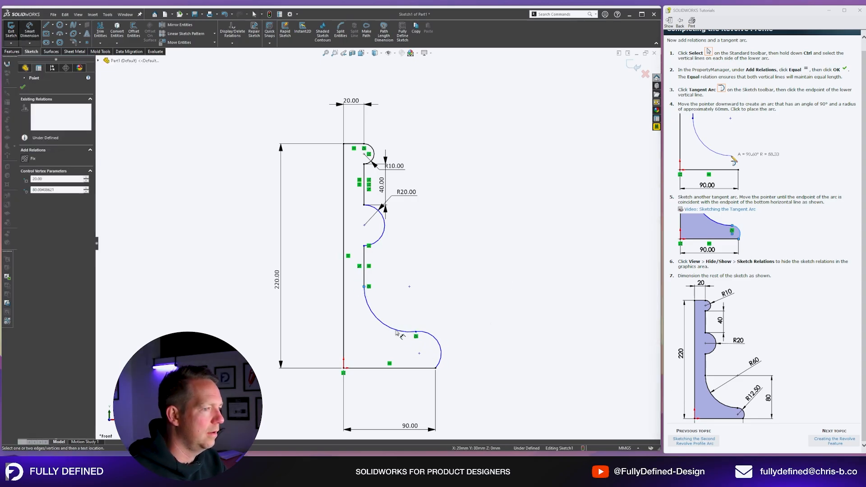
left_click(436, 368)
left_click(527, 336)
key("Return")
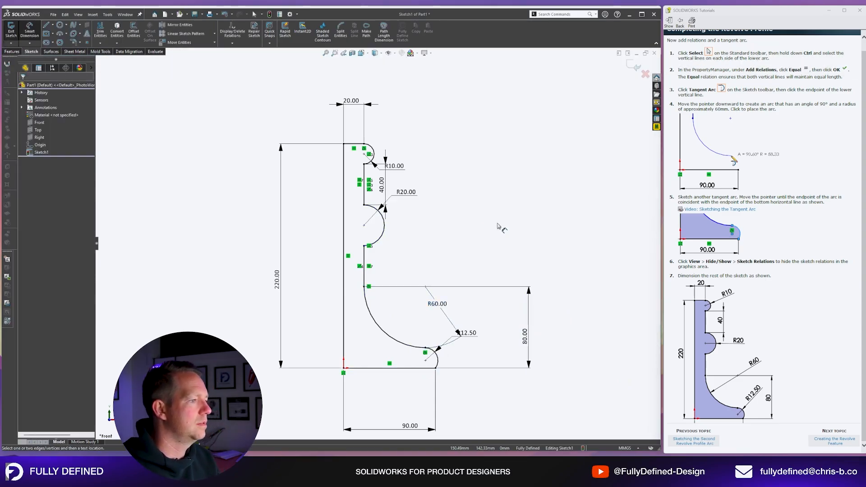
key("Escape")
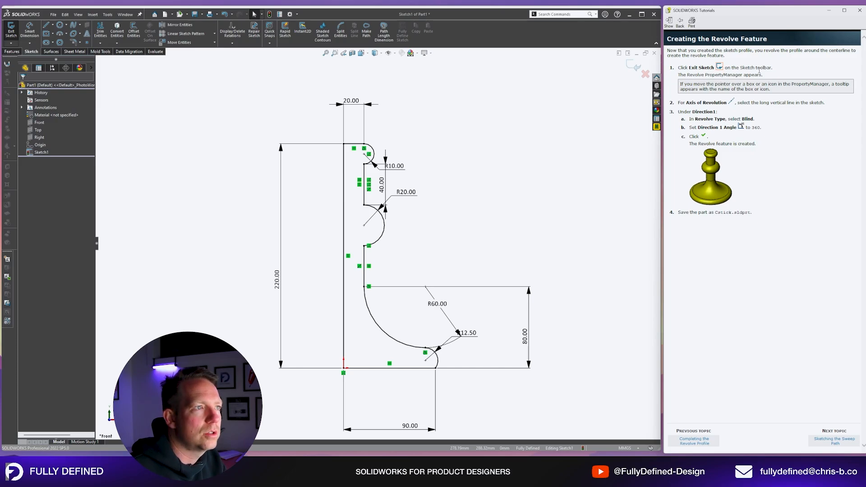
- Revolve the profile 360 degrees about the long vertical line as a Blind boss
left_click(19, 52)
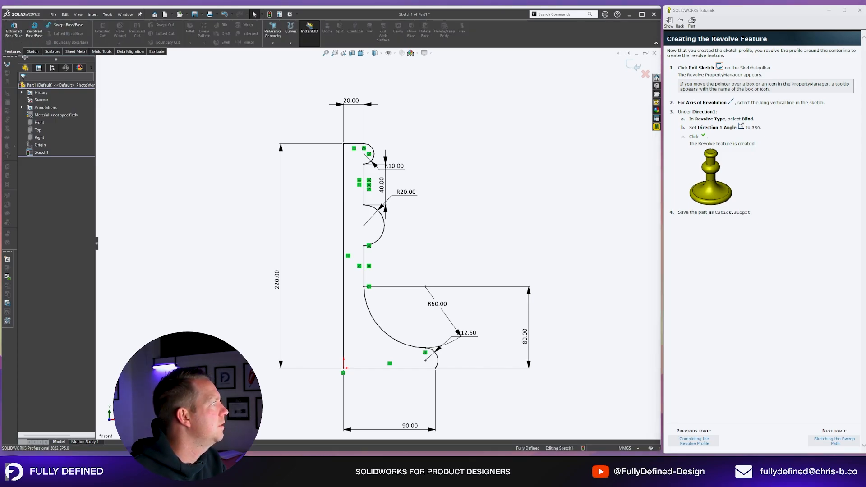
left_click(34, 32)
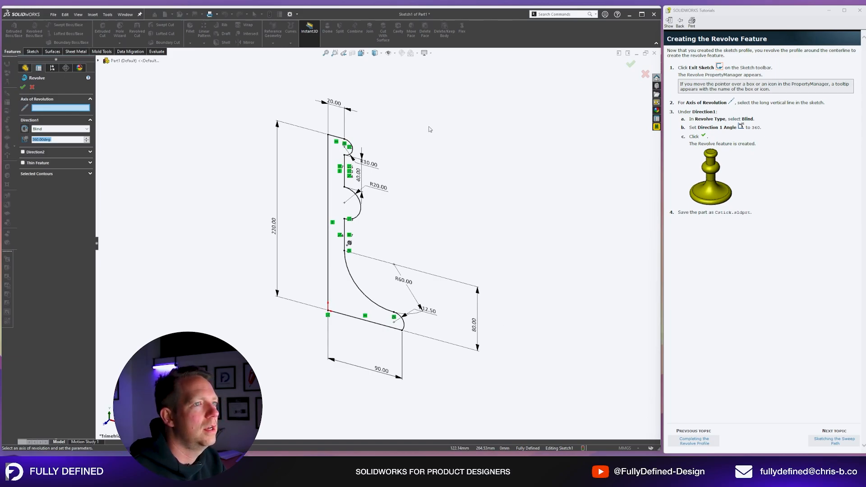
left_click(328, 182)
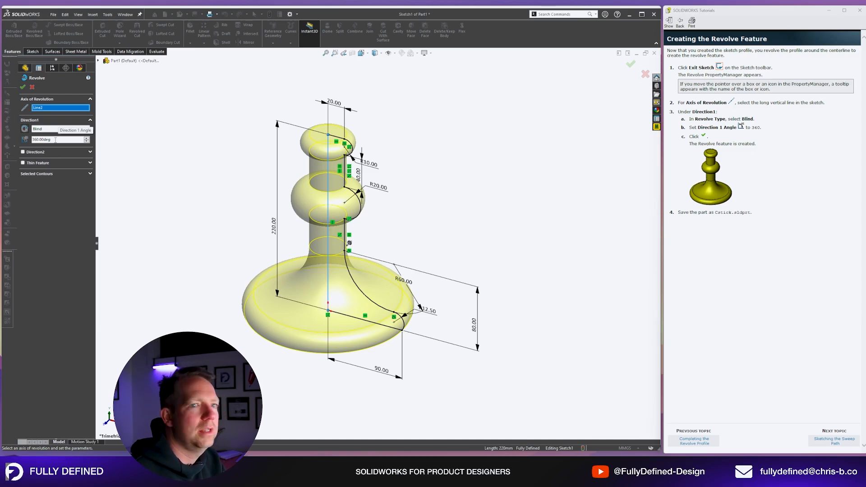
left_click(23, 86)
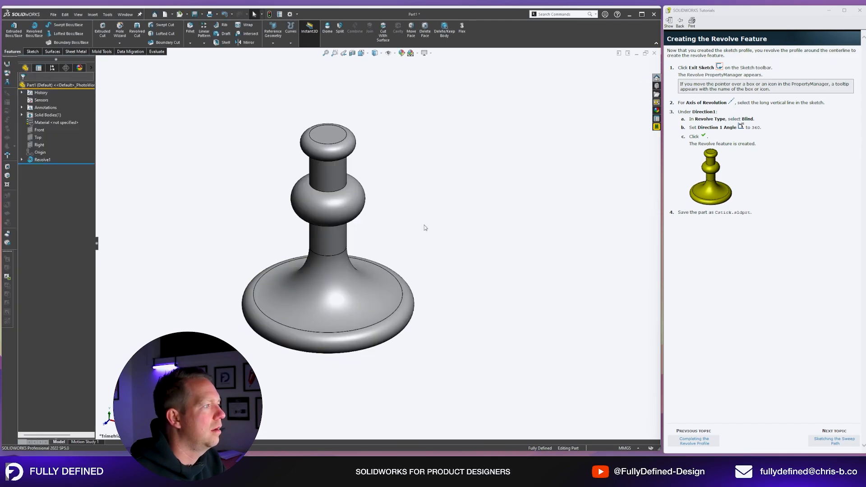
- Save the part as Cstick in the SW Tutorials folder on the Desktop and open the Sketching the Sweep Path tutorial topic
left_click(195, 14)
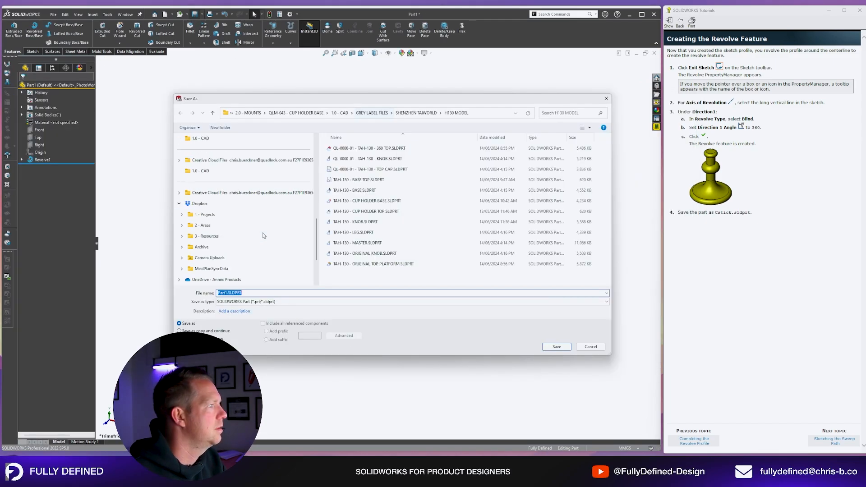
left_click(199, 183)
type("Cstick")
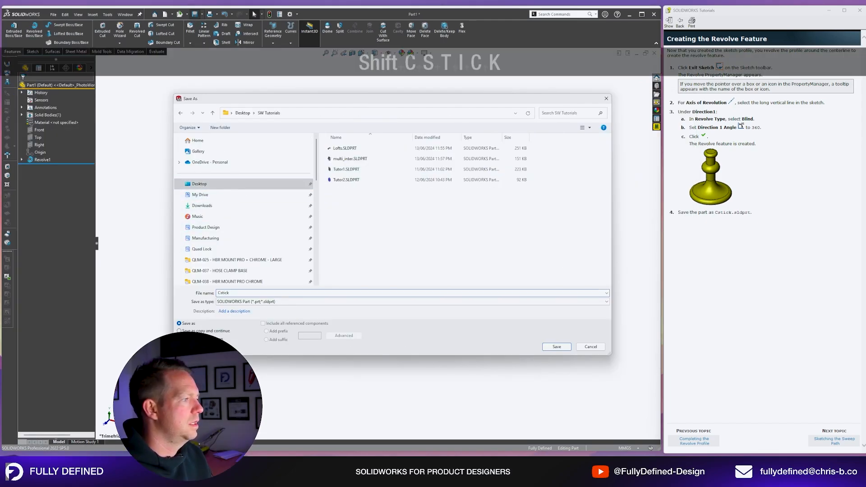
key("Return")
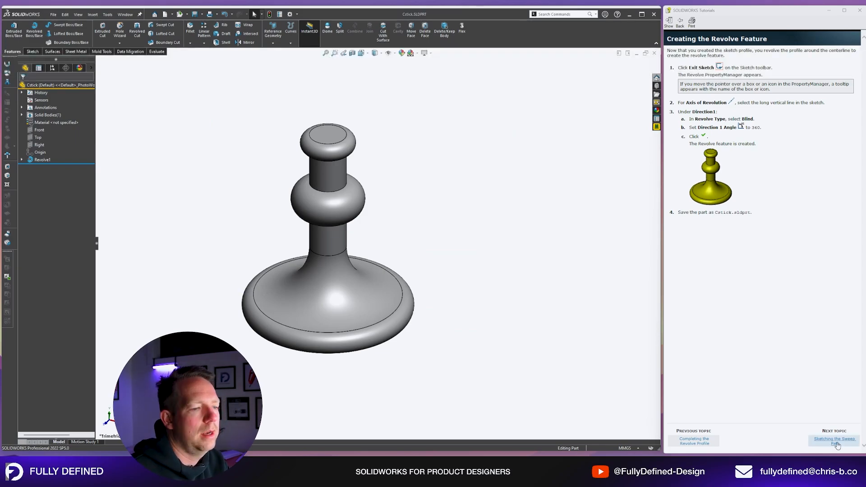
left_click(835, 441)
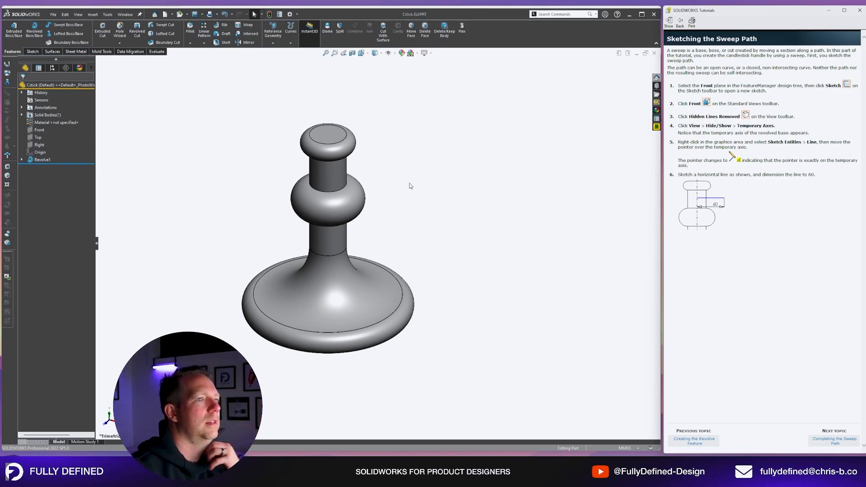
- Start a sketch on the Front plane and display the model with hidden lines removed
left_click(39, 130)
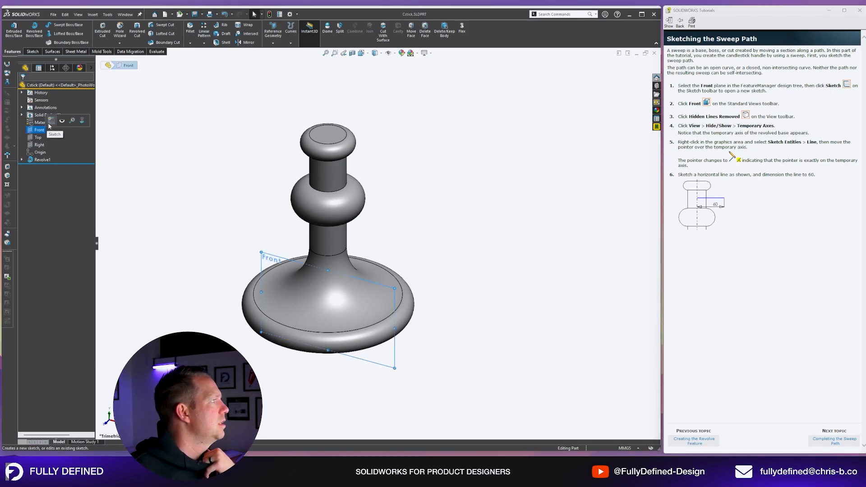
left_click(51, 127)
left_click(376, 53)
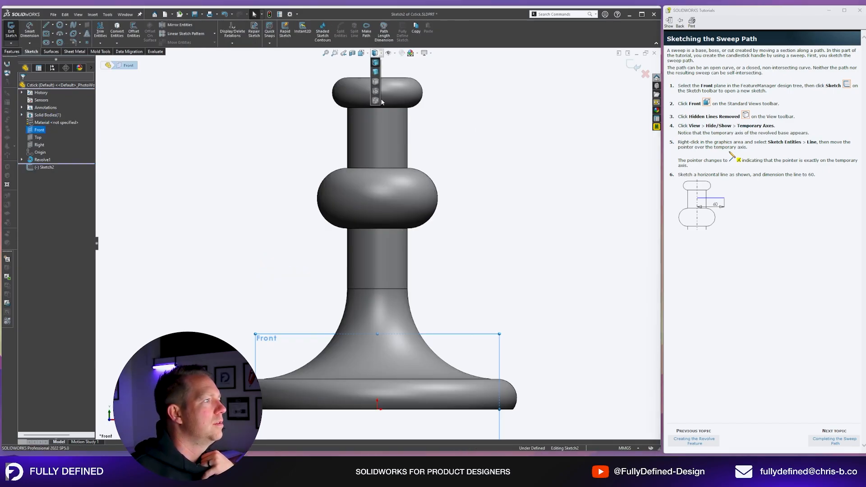
left_click(376, 100)
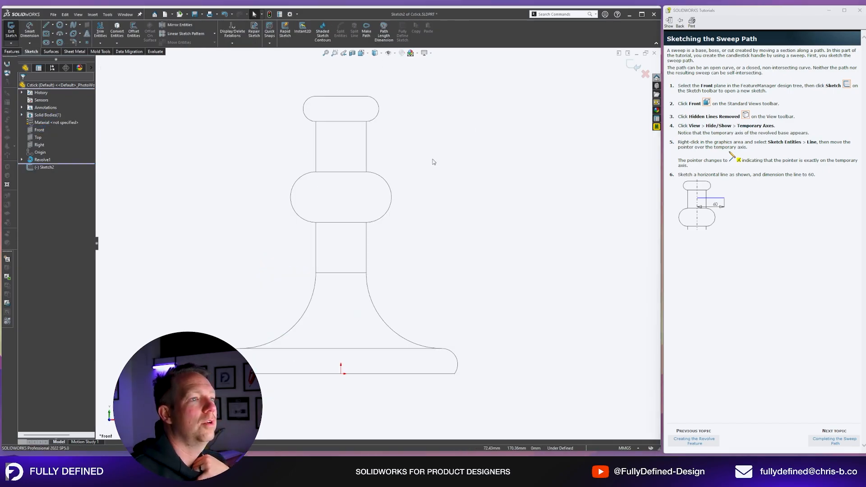
- Display the revolved base's temporary axis, check it from an angled view and restore the front view
left_click(78, 14)
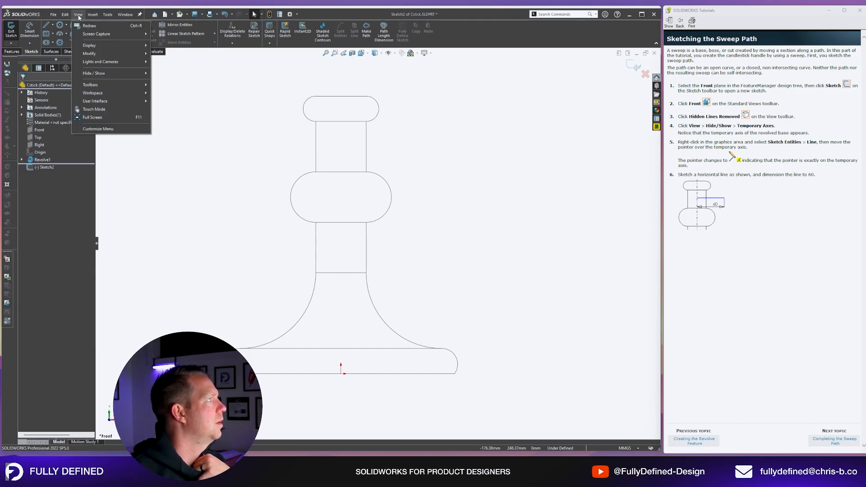
mouse_move(113, 73)
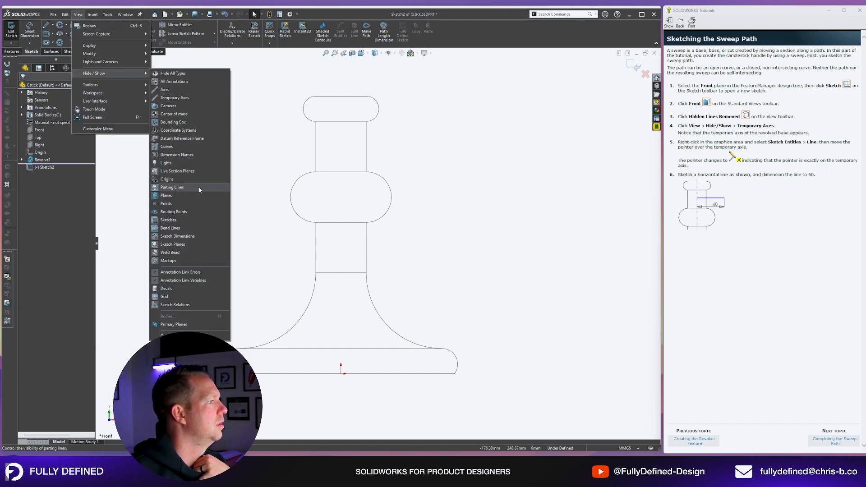
left_click(177, 98)
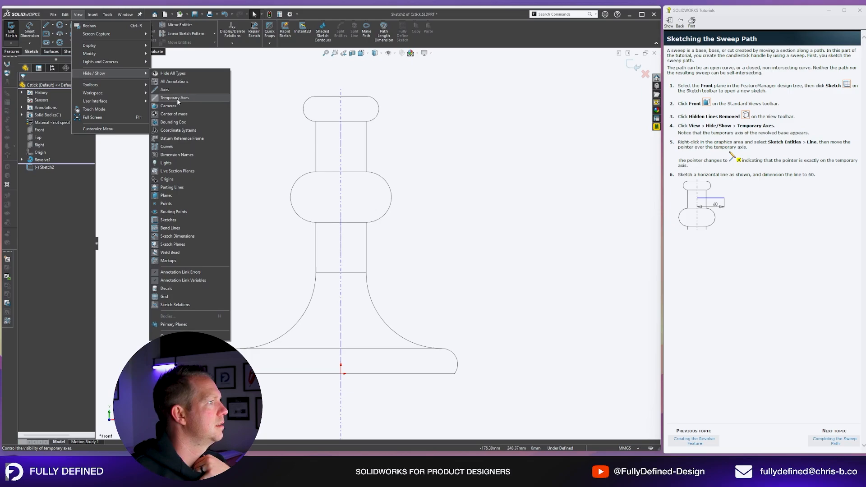
left_click(177, 98)
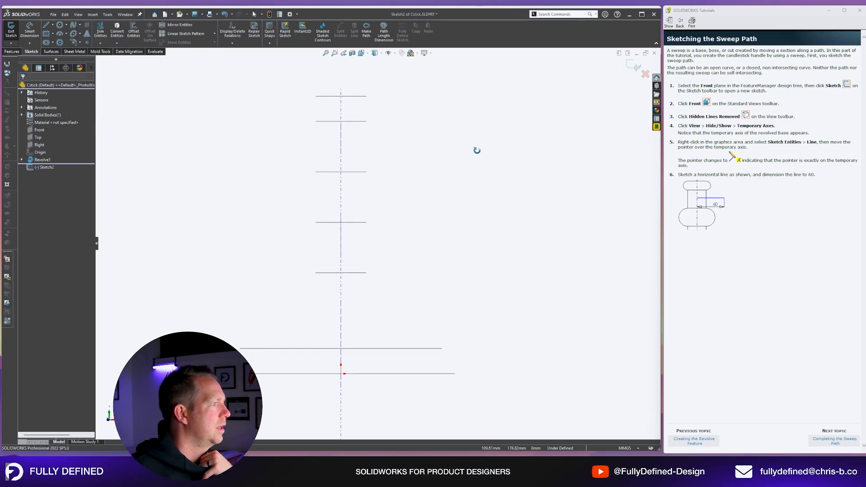
mouse_move(477, 150)
middle_mouse_down()
mouse_move(453, 205)
mouse_move(460, 216)
mouse_move(441, 147)
mouse_move(392, 221)
middle_mouse_up()
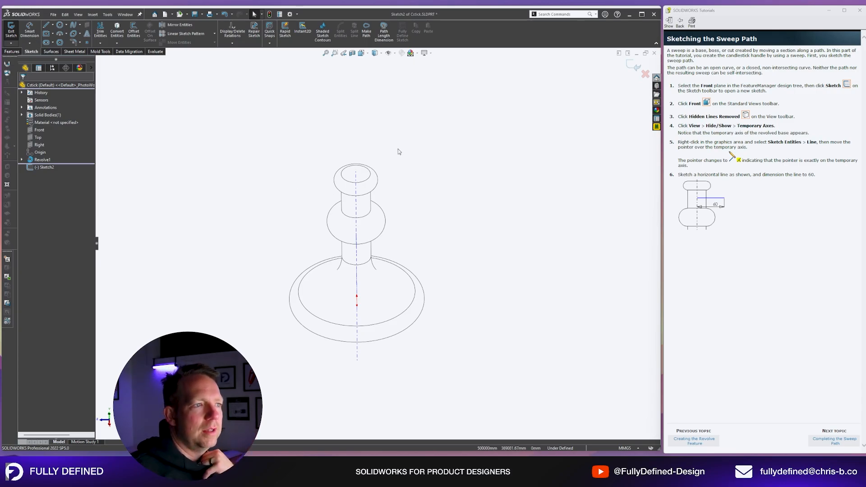
mouse_move(422, 221)
middle_mouse_down()
mouse_move(416, 212)
mouse_move(433, 188)
mouse_move(427, 208)
middle_mouse_up()
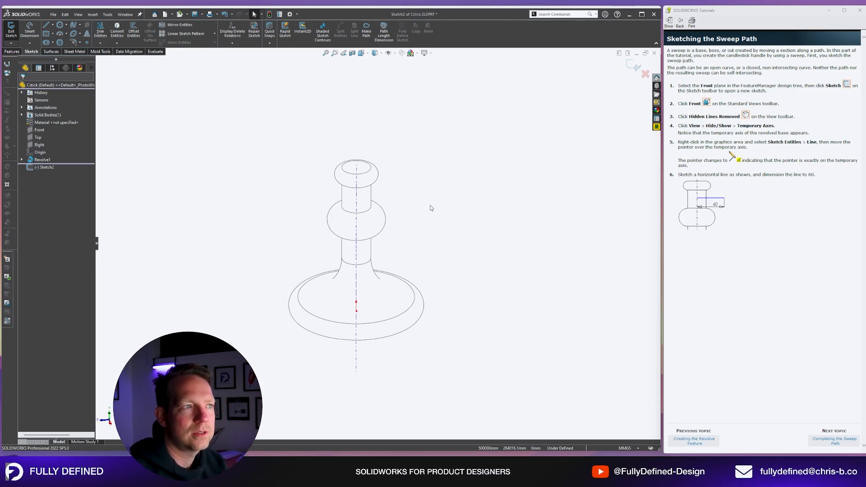
key("space")
left_click(452, 200)
scroll(458, 263, "up", 2)
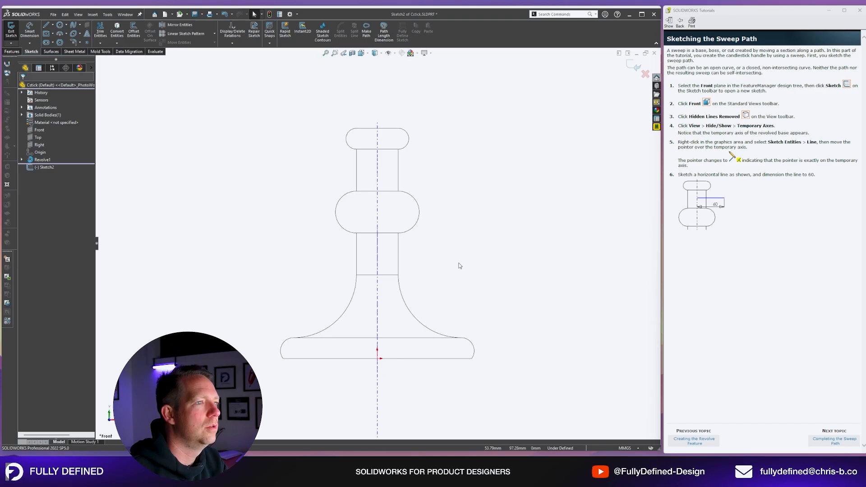
right_click(435, 155)
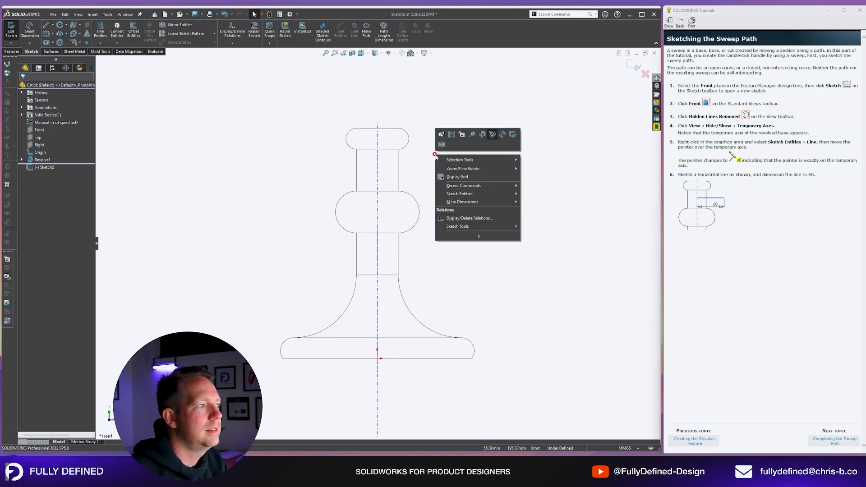
mouse_move(481, 228)
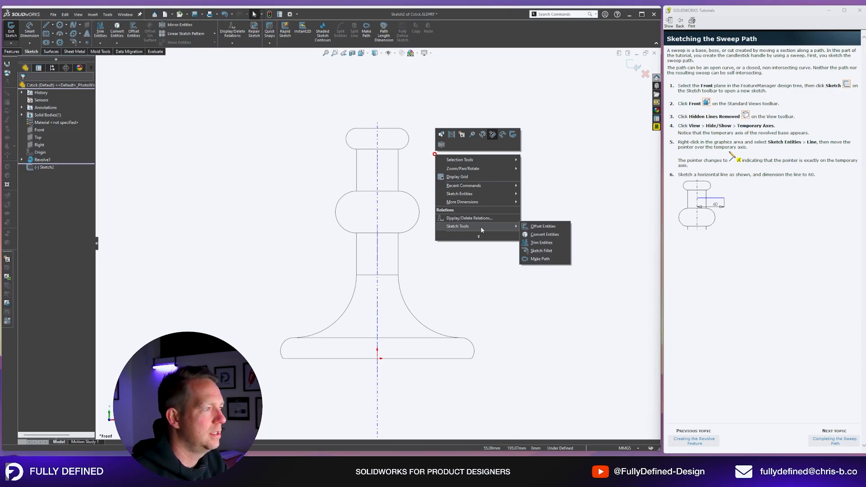
mouse_move(478, 194)
left_click(532, 201)
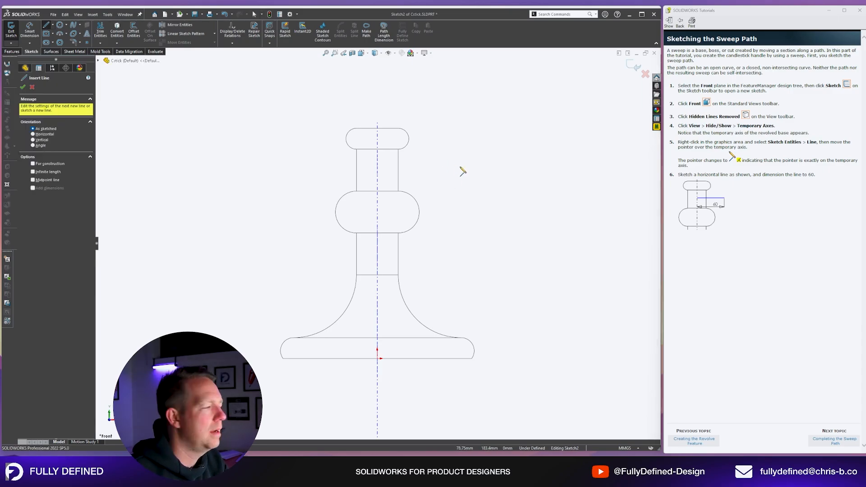
key("Escape")
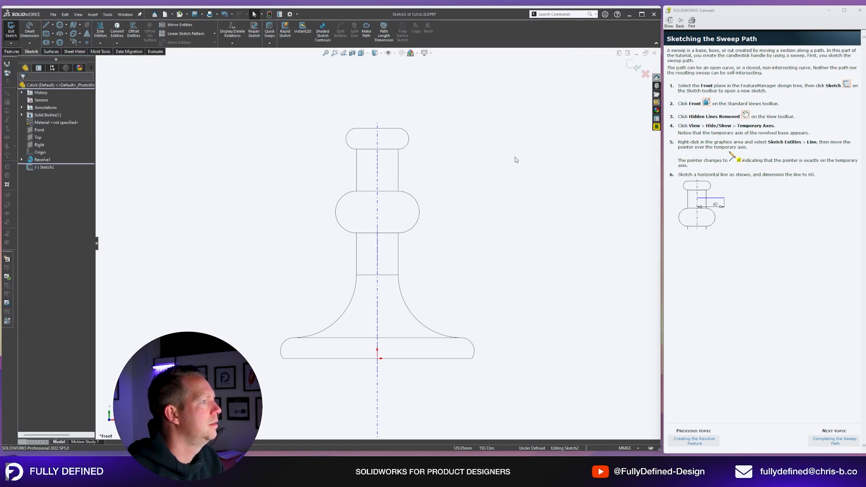
- Sketch a 60 mm horizontal line outward from the temporary axis, between the top rim and the middle bulge
right_click_drag(523, 156, 479, 160)
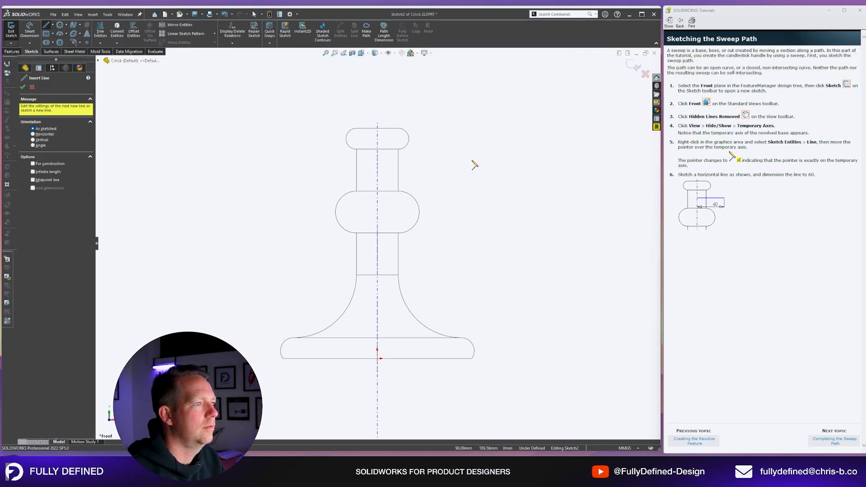
left_click(378, 170)
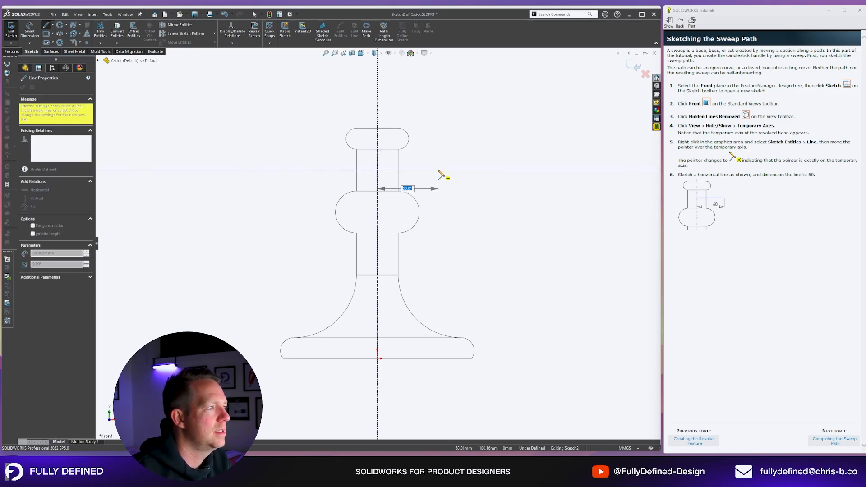
type("60")
key("Return")
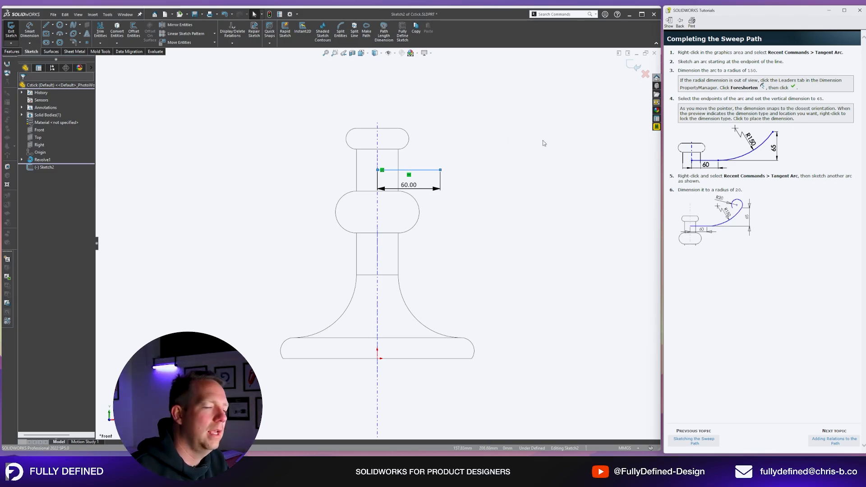
- Sketch an upward-curving tangent arc of about 101.5 mm radius from the horizontal line's free endpoint
mouse_move(558, 126)
right_mouse_down()
mouse_move(551, 131)
mouse_move(562, 124)
mouse_move(559, 135)
mouse_move(554, 124)
mouse_move(559, 134)
mouse_move(527, 131)
right_mouse_up()
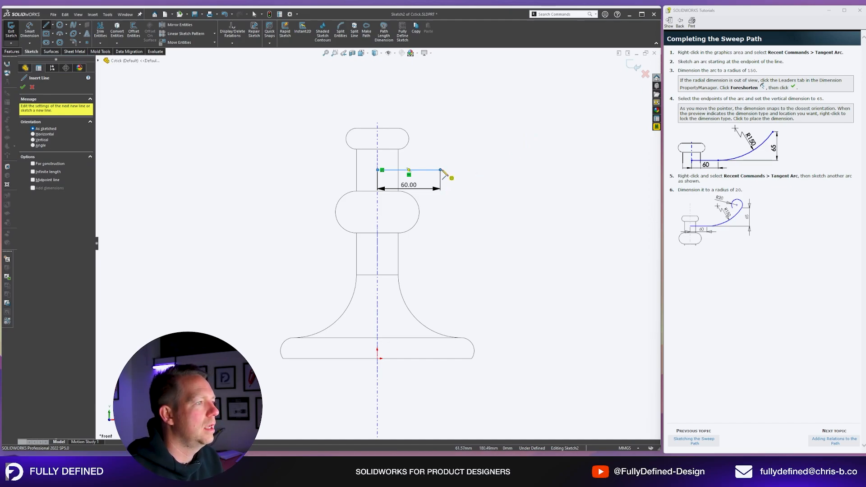
left_click(441, 170)
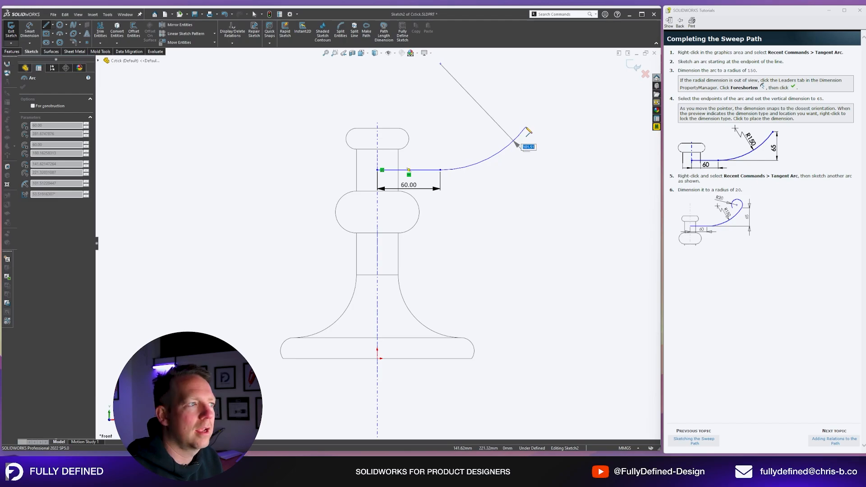
left_click(526, 129)
key("Escape")
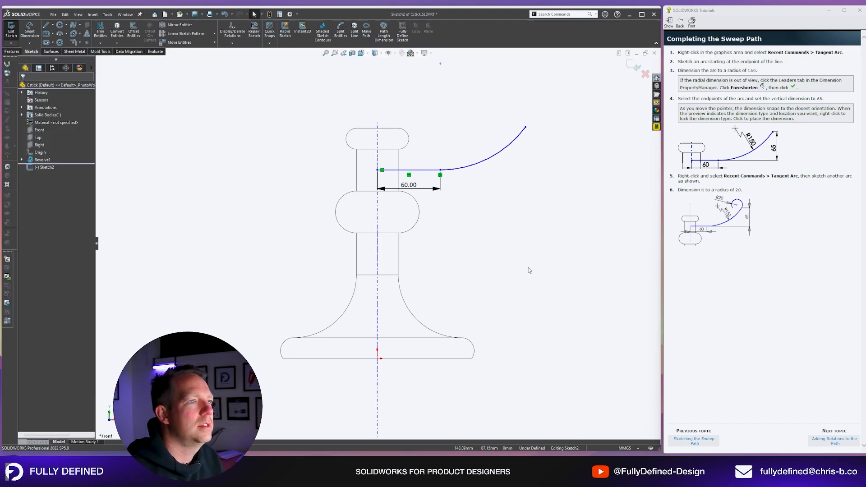
- Dimension the radius of the sweep path's tangent arc and set it to 150 mm
right_click_drag(529, 271, 514, 193)
left_click(505, 151)
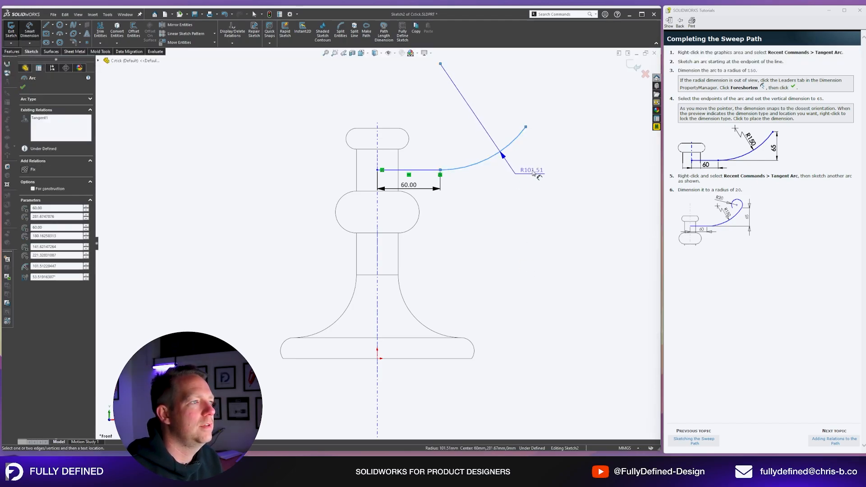
left_click(533, 174)
type("150")
key("Return")
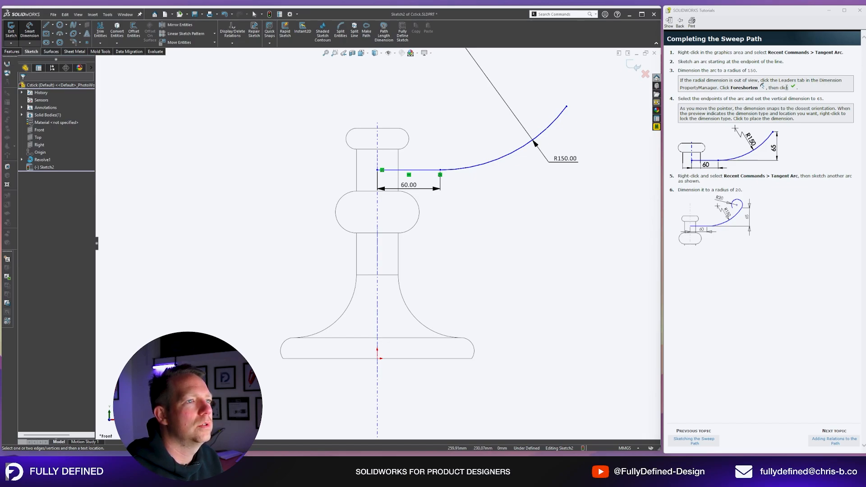
- Foreshorten the leader of the arc's R150 radial dimension and accept the display change
left_click(570, 161)
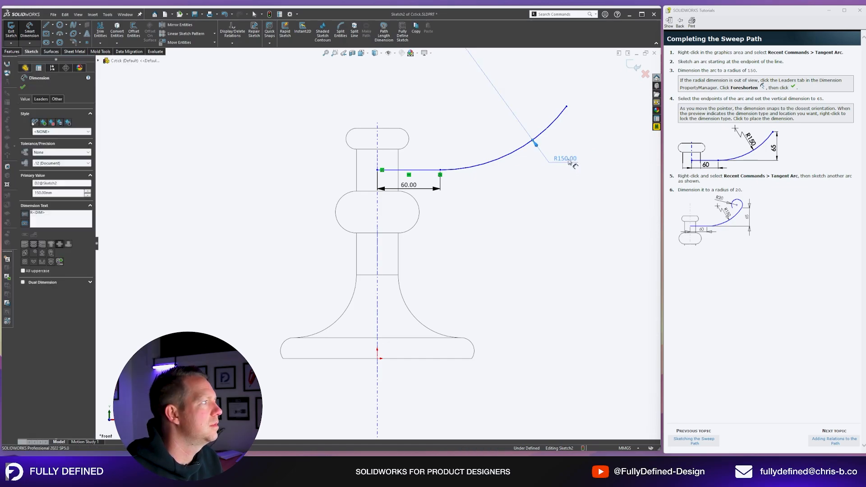
left_click(41, 99)
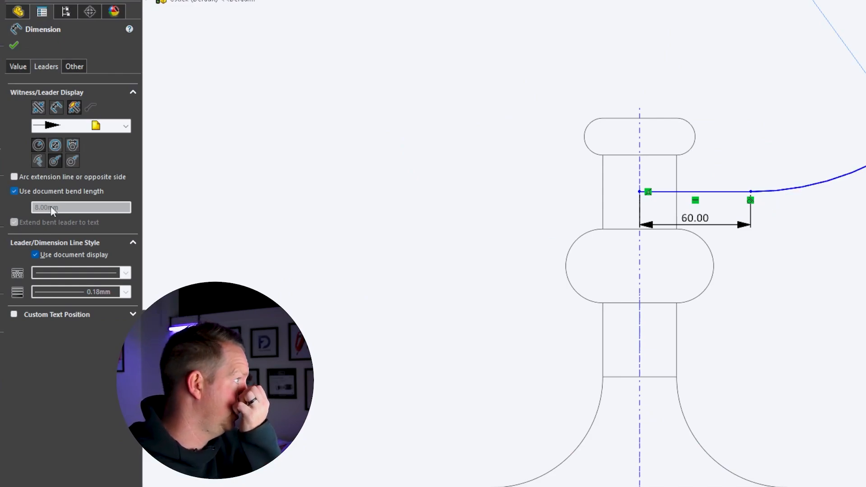
left_click(38, 162)
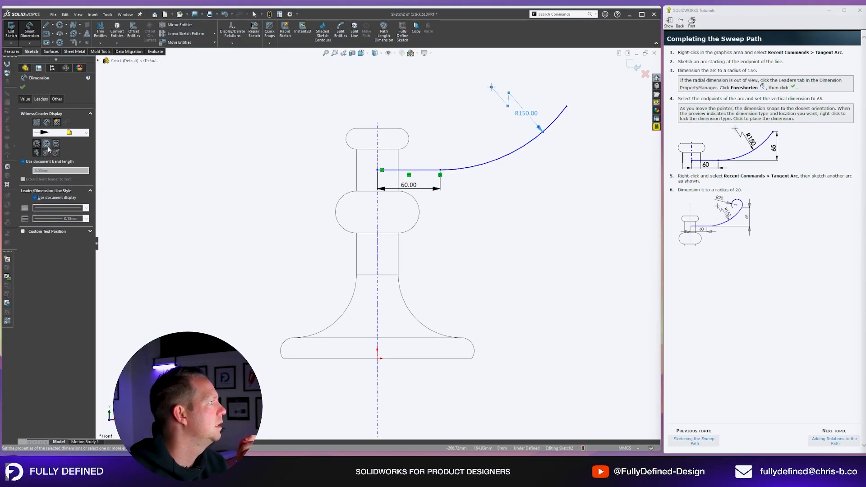
left_click(46, 153)
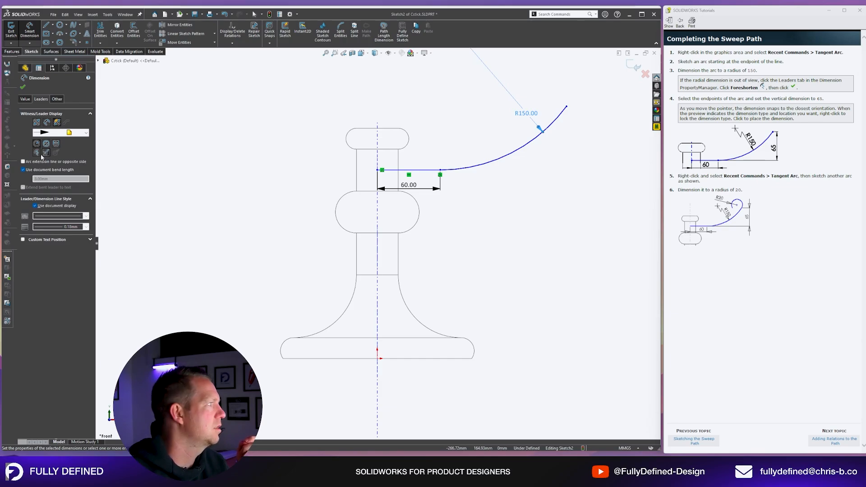
left_click(37, 152)
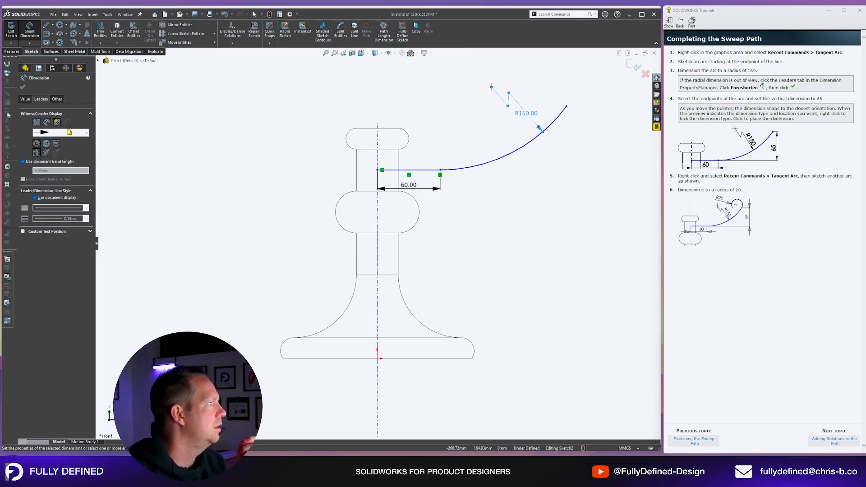
left_click(22, 87)
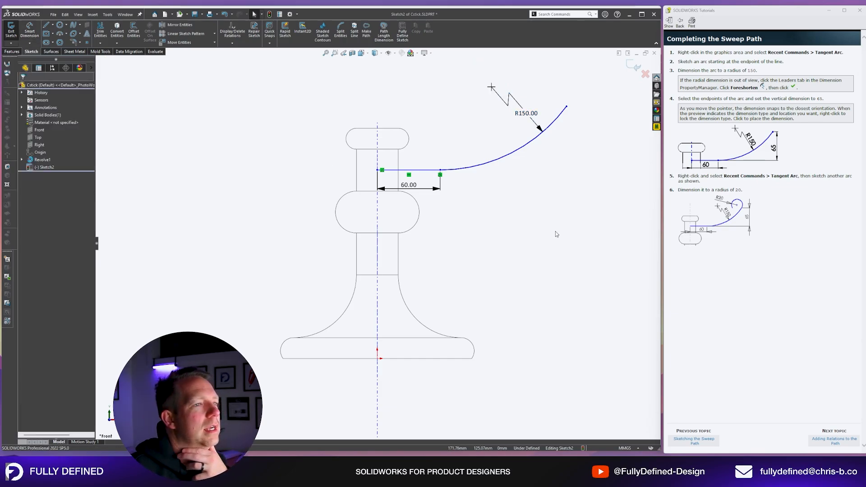
- Add a vertical dimension between the two endpoints of the large arc and set it to 65 mm
right_click_drag(541, 272, 553, 188)
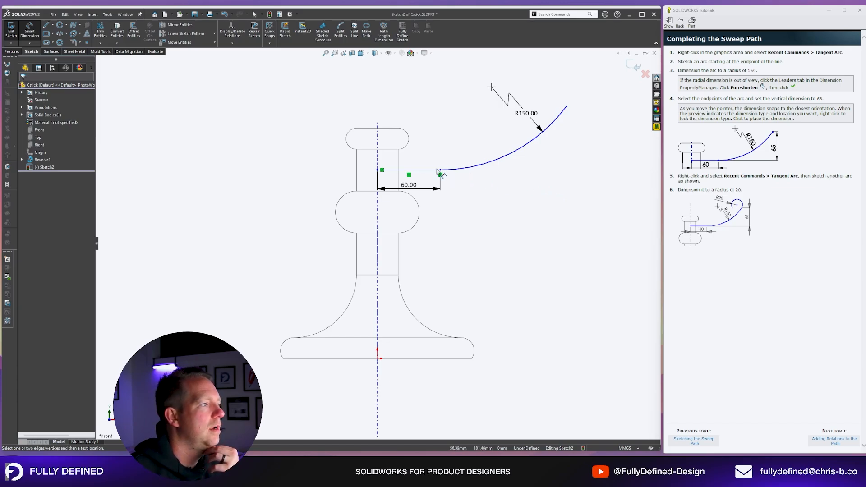
left_click(438, 171)
left_click(567, 107)
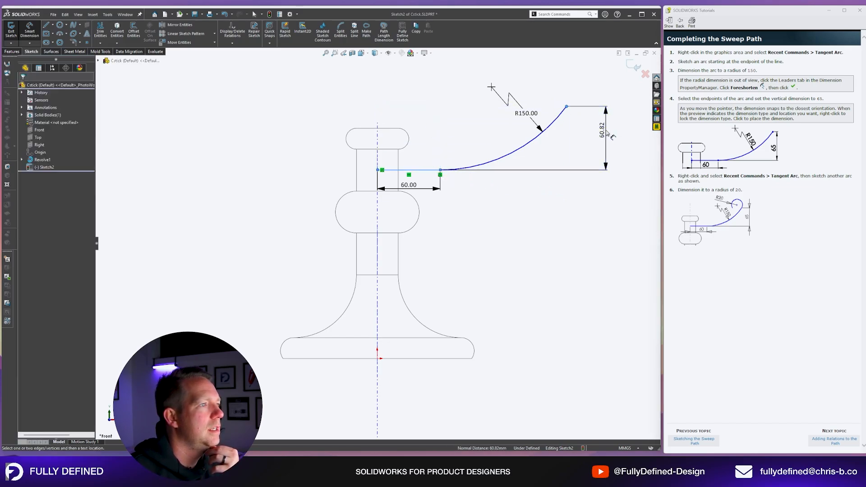
left_click(611, 136)
type("65")
key("Return")
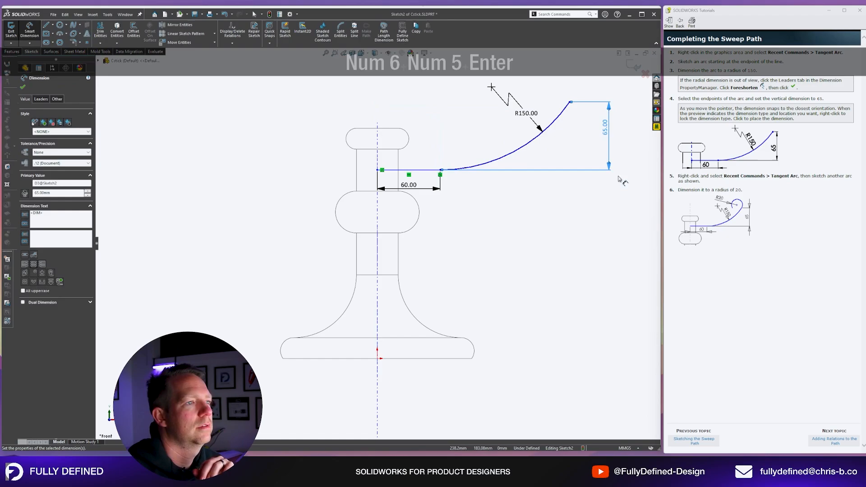
left_click(519, 213)
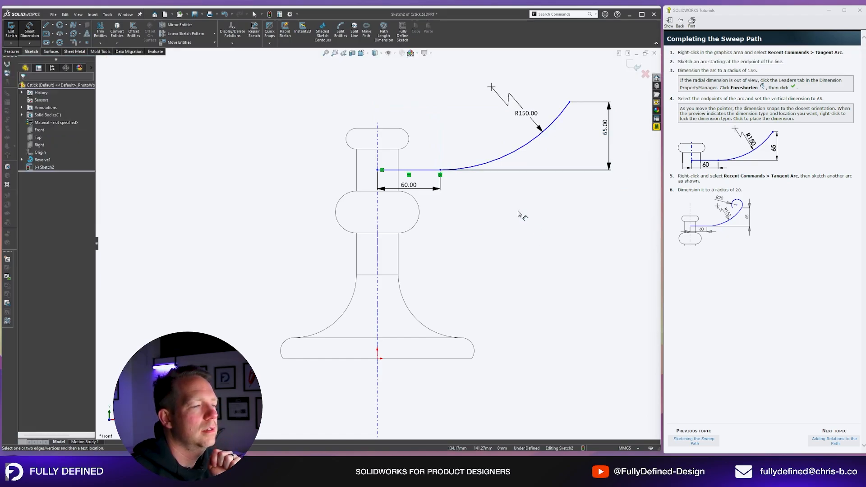
right_click(519, 213)
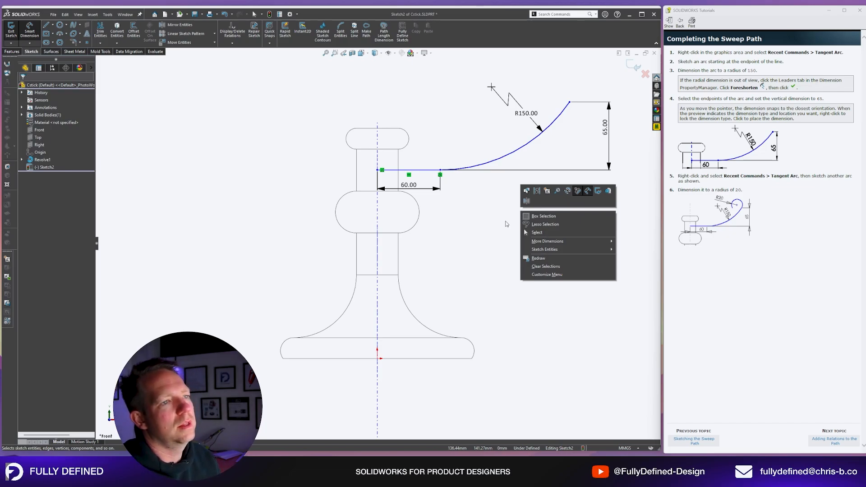
key("Escape")
- Sketch a curled tangent arc of about 15.4 mm radius from the upper endpoint of the 150 mm arc
scroll(533, 203, "up", 2)
scroll(562, 183, "down", 2)
key("Escape")
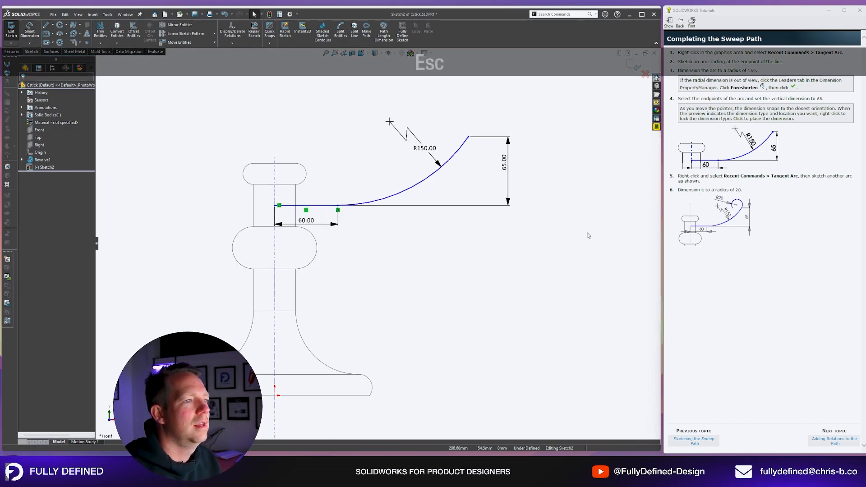
right_click_drag(559, 237, 537, 247)
left_click(468, 137)
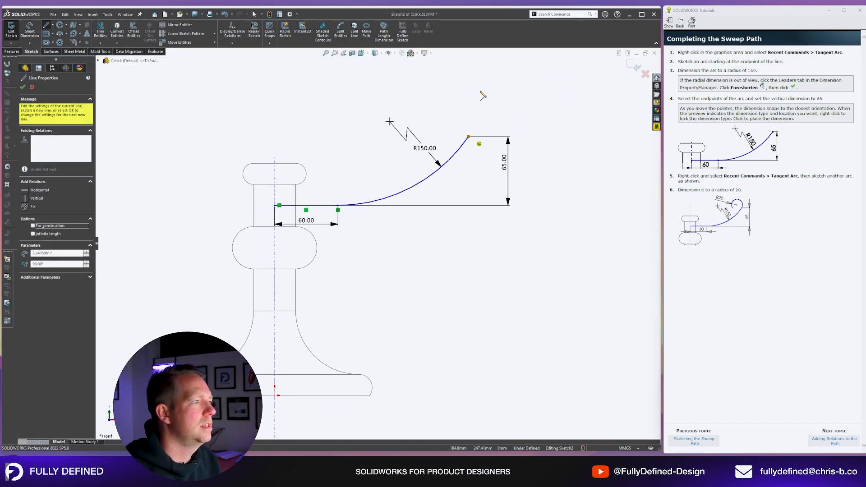
left_click(440, 131)
key("Escape")
key("Escape")
- Dimension the curled end arc's radius, set it to 20 mm and leave the dimension tool
right_click_drag(442, 132, 442, 120)
left_click(440, 124)
left_click(426, 104)
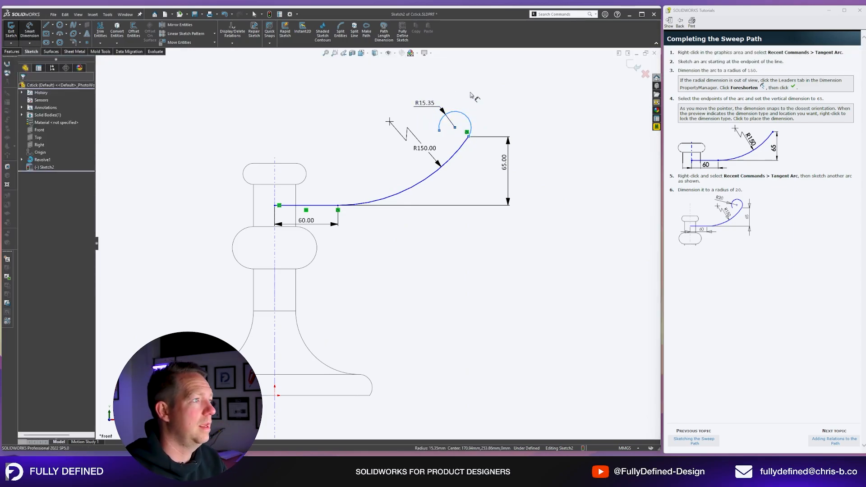
type("20")
key("Return")
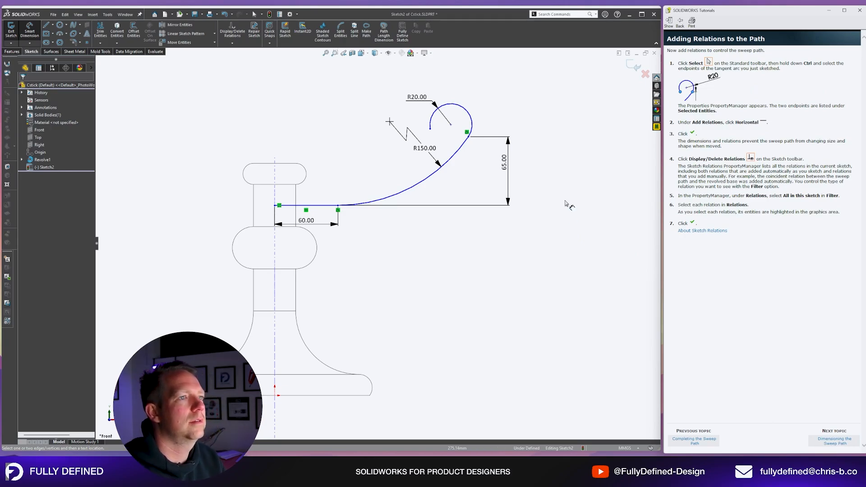
key("Escape")
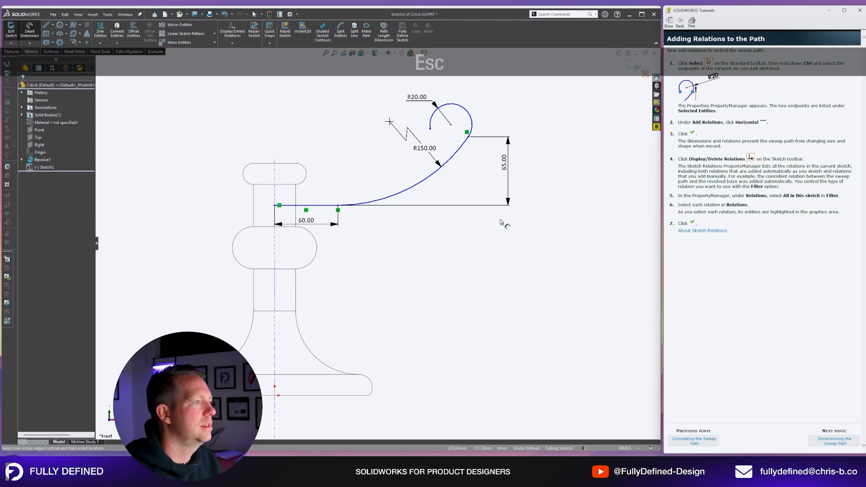
scroll(502, 221, "up", 2)
key("Escape")
- Add a Horizontal relation between the two endpoints of the 20 mm tangent arc
scroll(379, 178, "down", 1)
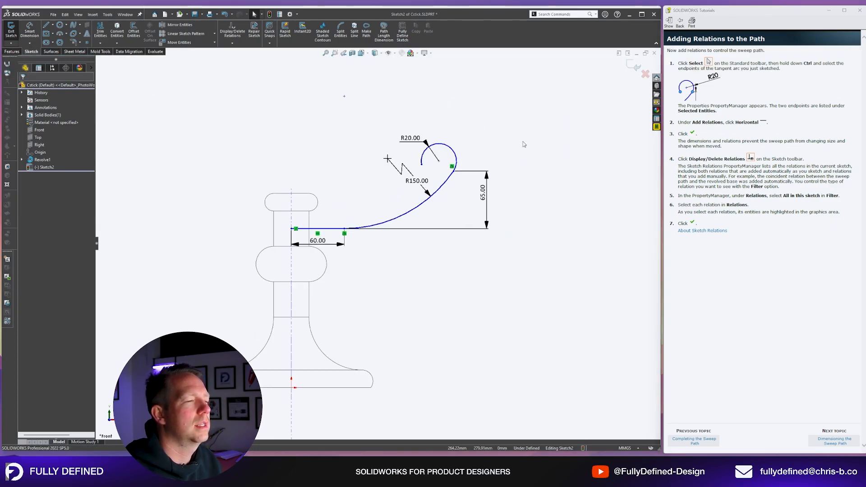
left_click(422, 164)
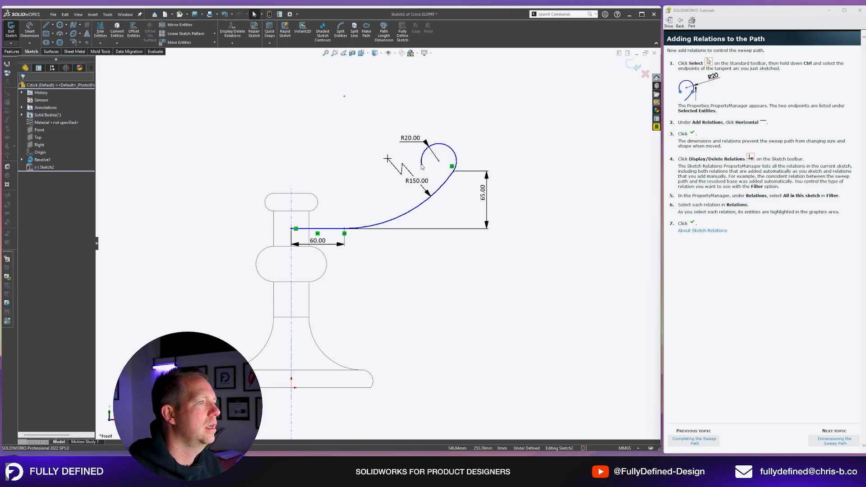
left_click(454, 171, "ctrl")
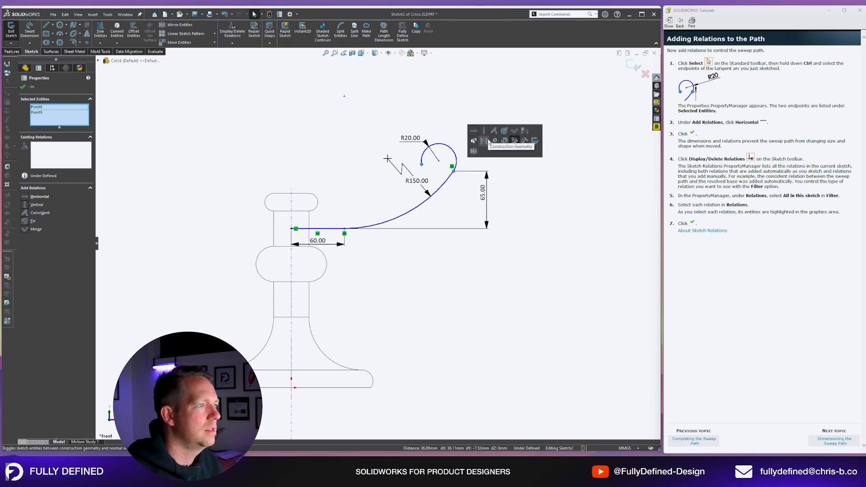
left_click(477, 131)
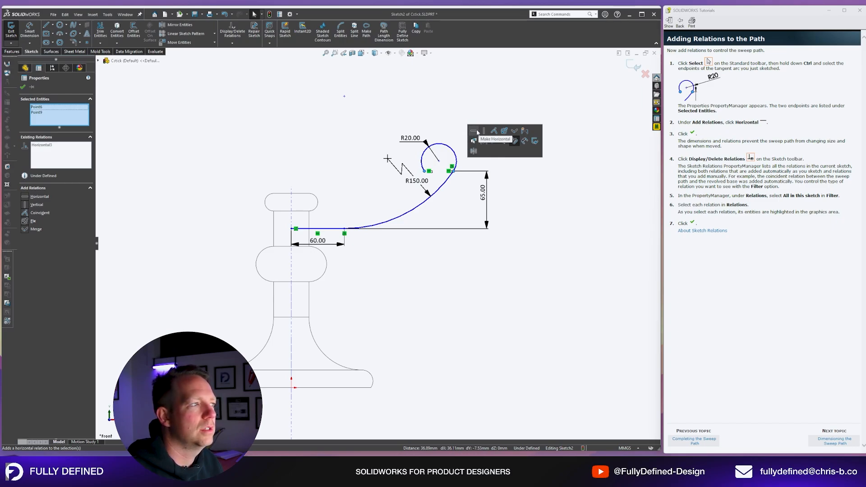
left_click(466, 98)
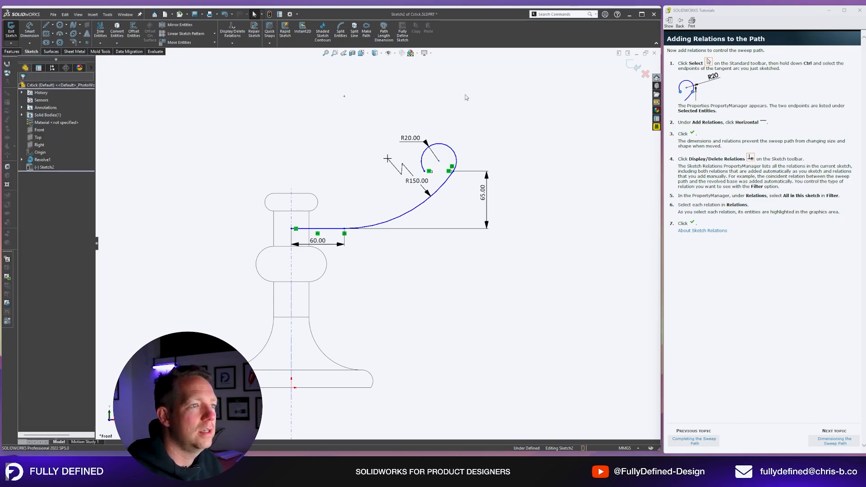
- Display the sketch's relations, check the Dangling and Overdefining/Not Solved filters, and return to All in this sketch
left_click(751, 158)
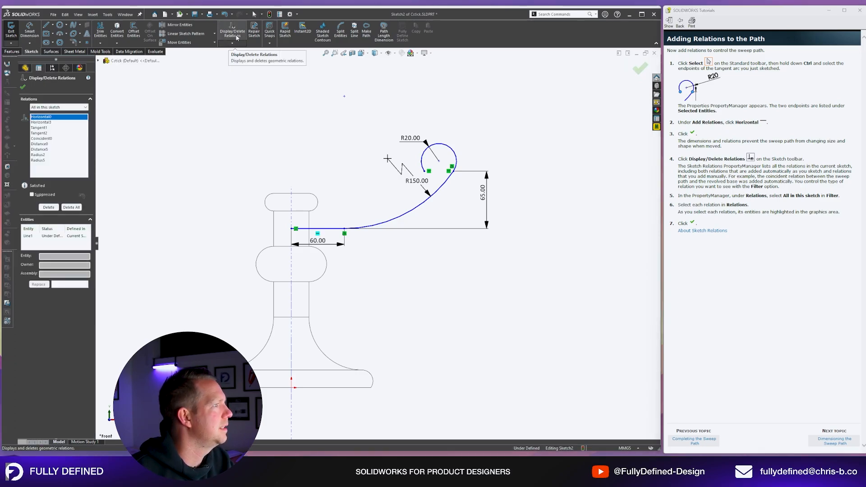
left_click(59, 108)
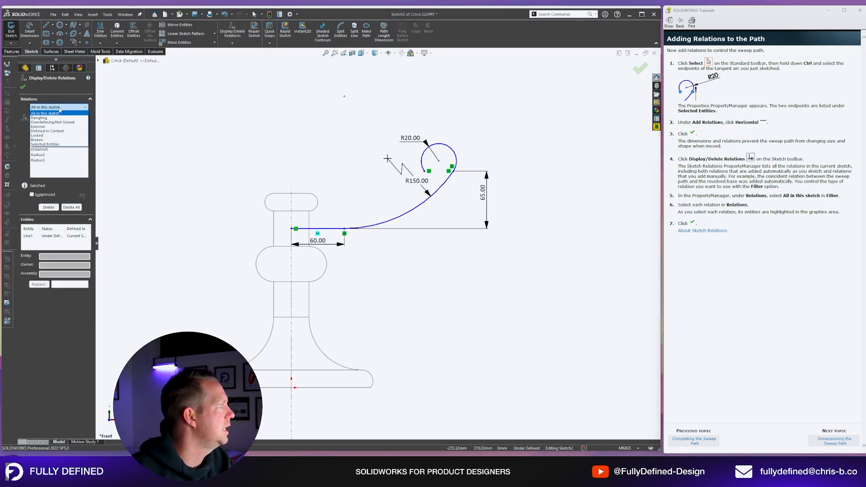
left_click(60, 118)
left_click(61, 107)
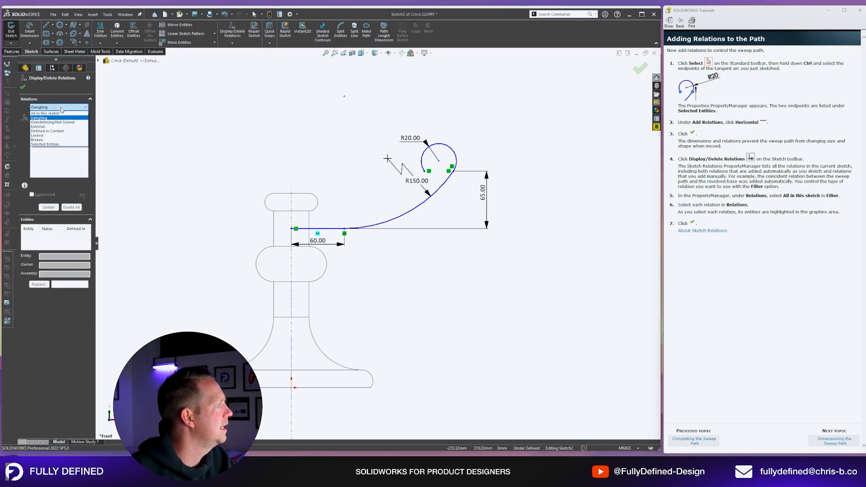
left_click(63, 122)
left_click(61, 108)
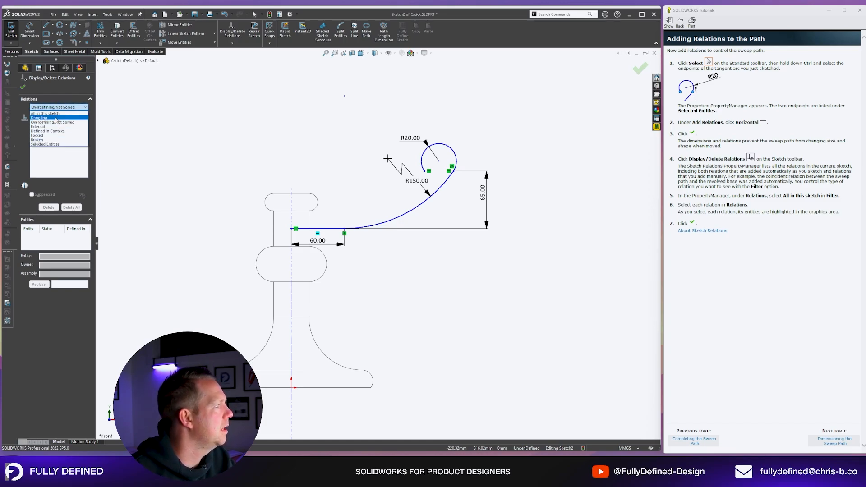
left_click(45, 113)
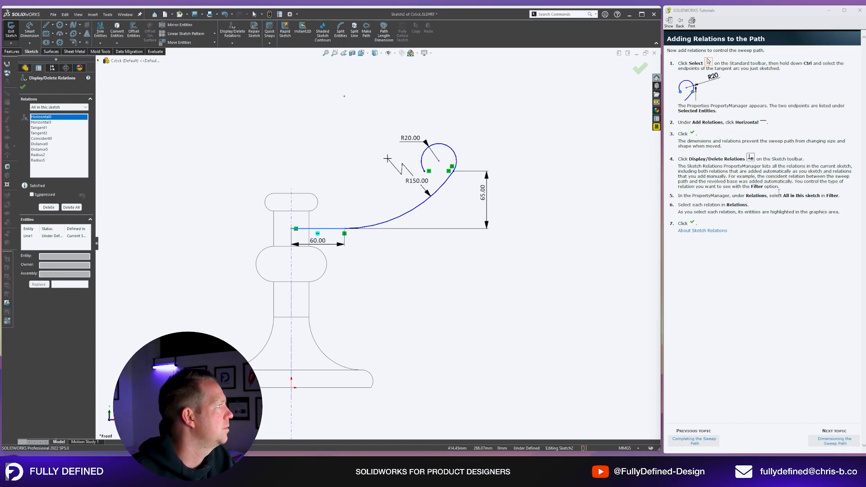
left_click(64, 107)
left_click(64, 112)
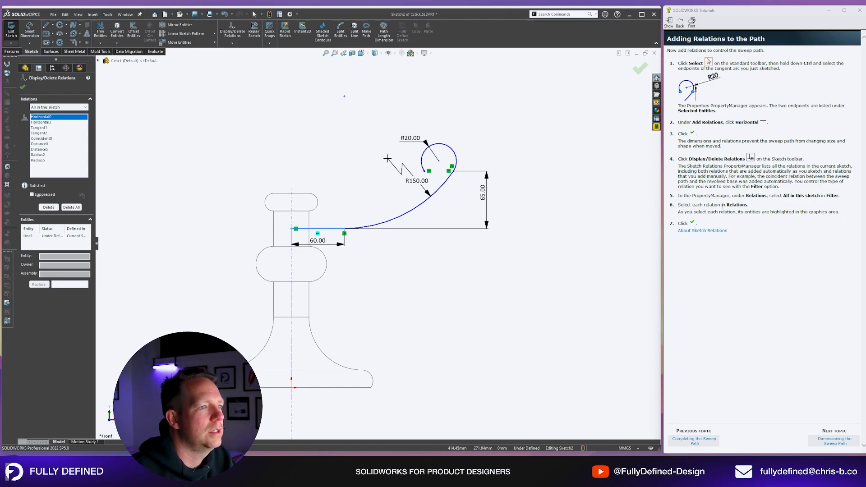
- Examine the entities behind the endpoint horizontal, tangent, coincident and first distance relations, and close the relations display
left_click(52, 122)
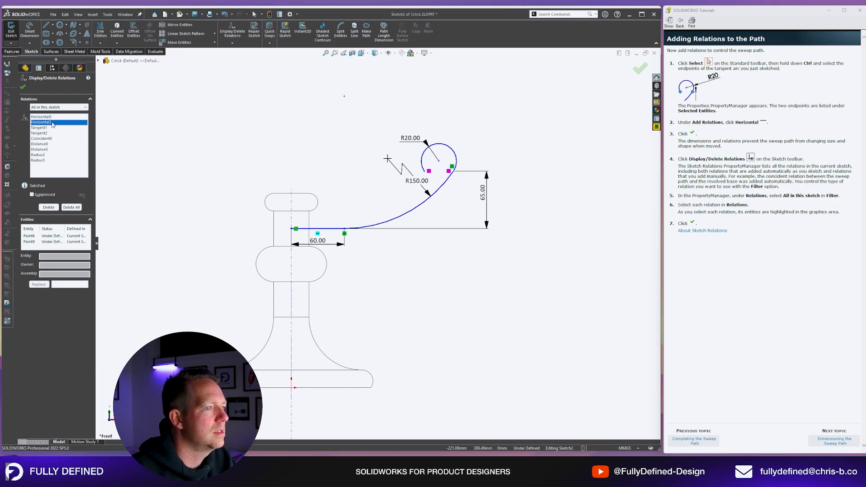
left_click(52, 129)
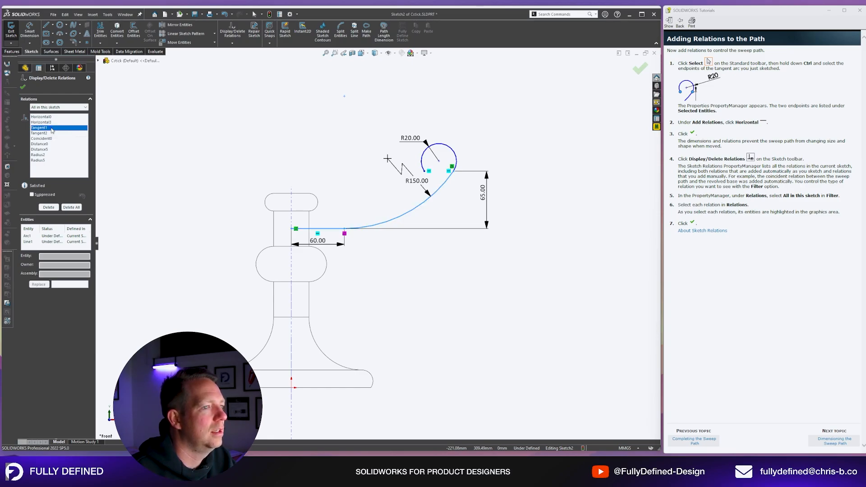
left_click(50, 133)
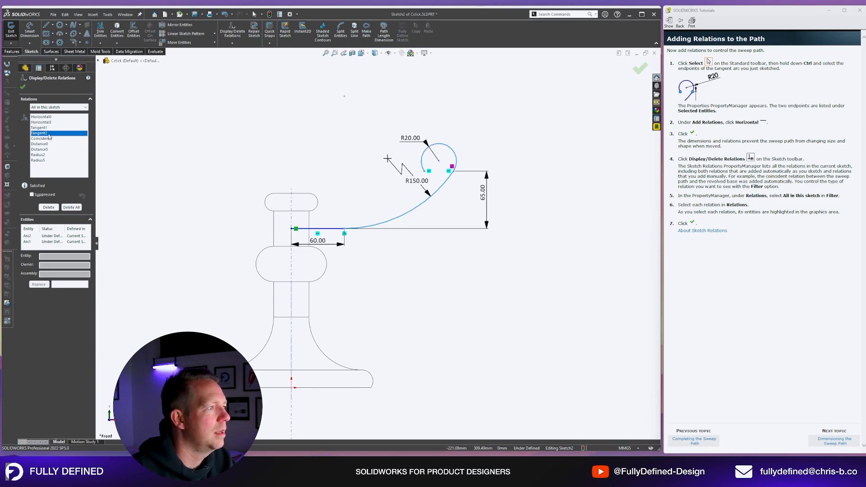
left_click(48, 139)
left_click(45, 144)
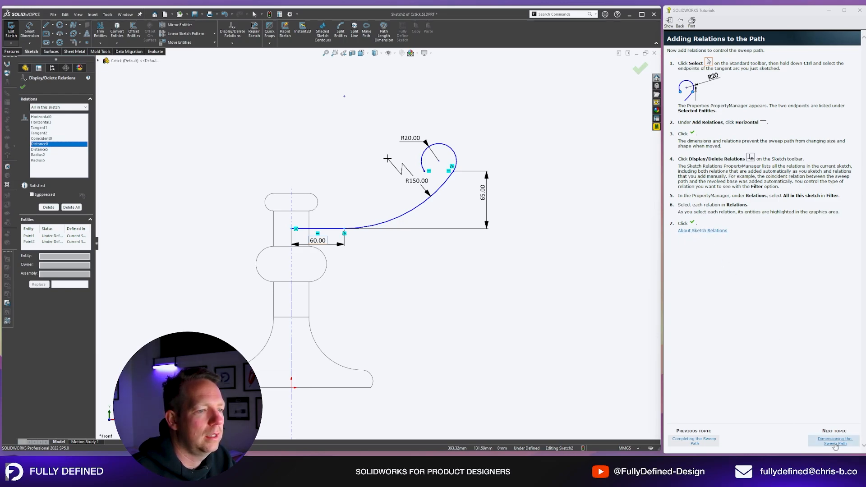
left_click(23, 87)
- Dimension the distance between the sweep path's horizontal line and the revolved base's bottom edge as 10 mm, and exit the sketch
left_click(835, 441)
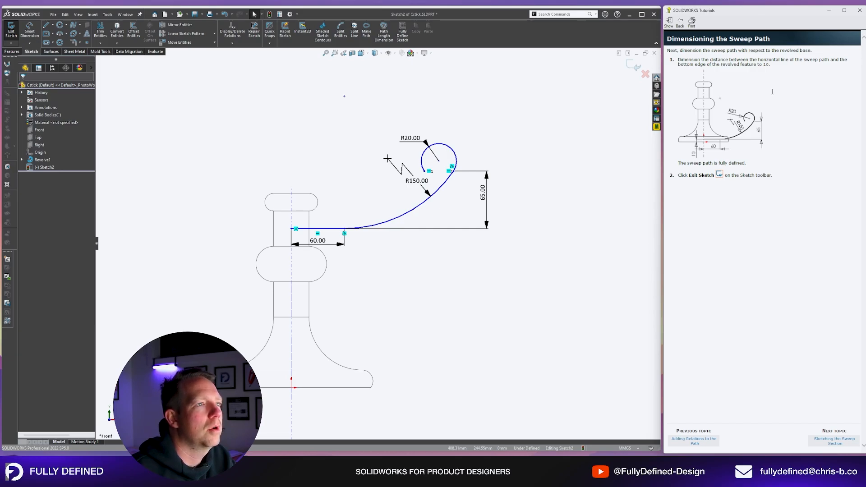
right_click_drag(501, 342, 496, 307)
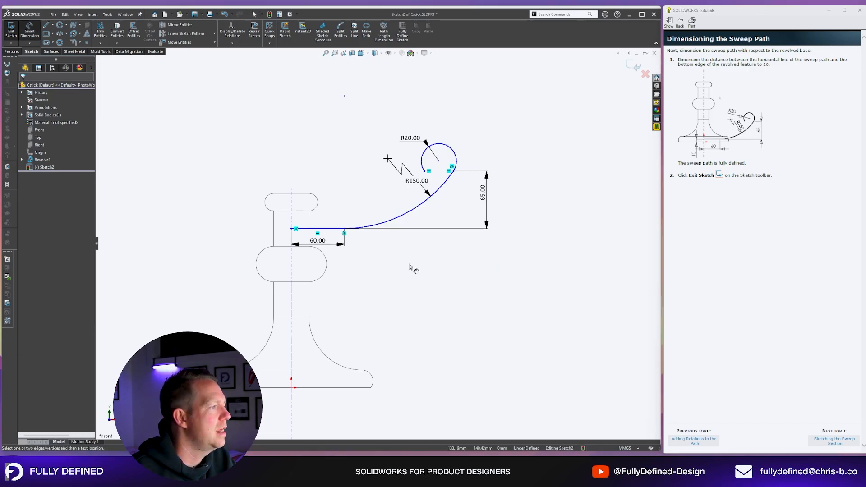
left_click(318, 229)
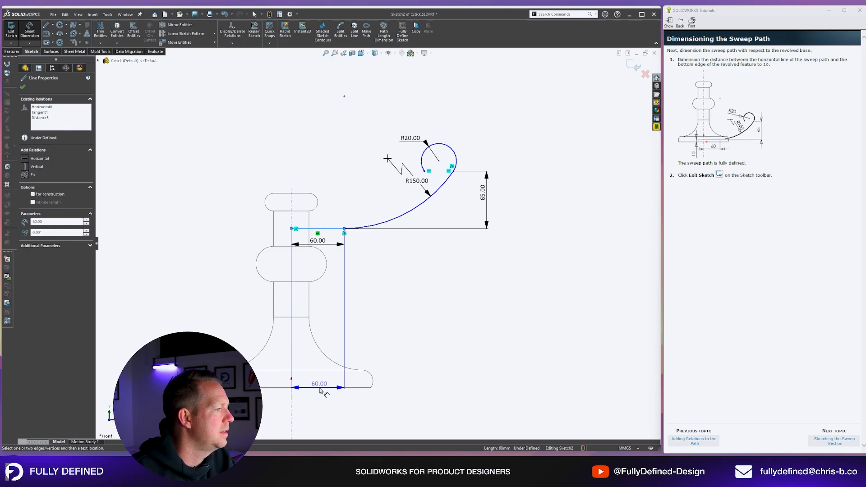
left_click(320, 387)
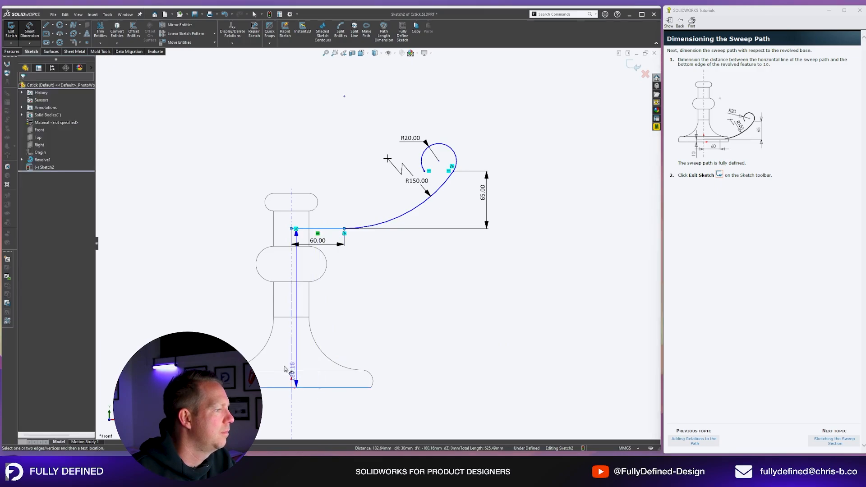
left_click(270, 305)
type("10")
key("Return")
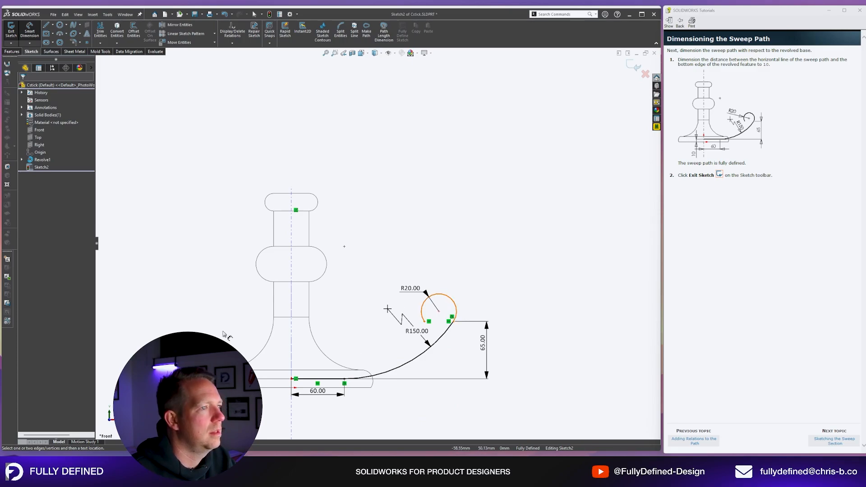
left_click(632, 66)
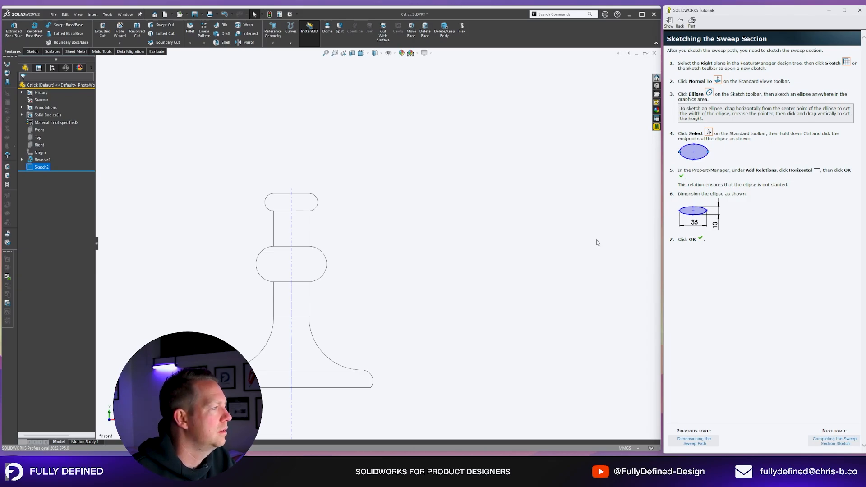
- Start a new sketch on the Right plane for the sweep section
key("ctrl+7")
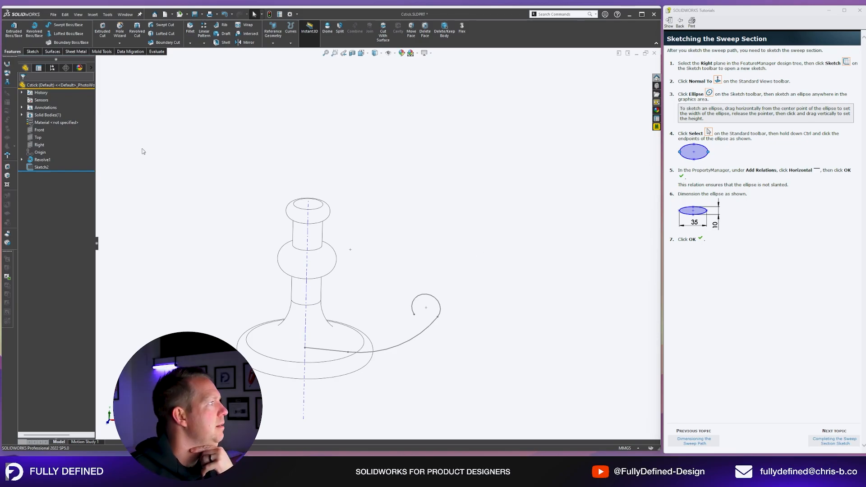
left_click(42, 146)
left_click(44, 136)
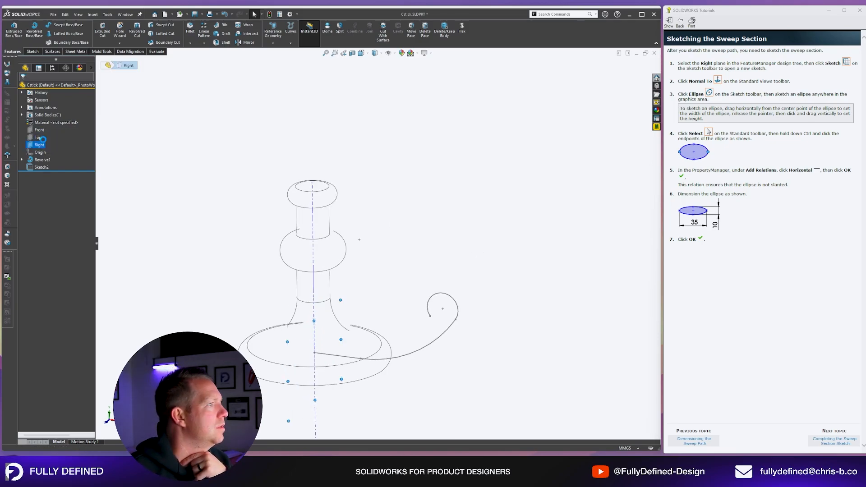
left_click(585, 329)
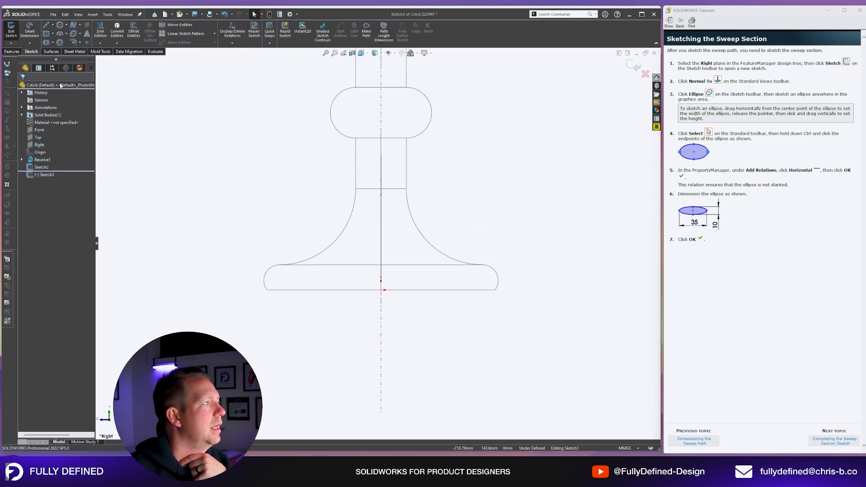
- Sketch a horizontal ellipse about 50 mm wide and 29 mm high, below and beside the revolved base
left_click(73, 34)
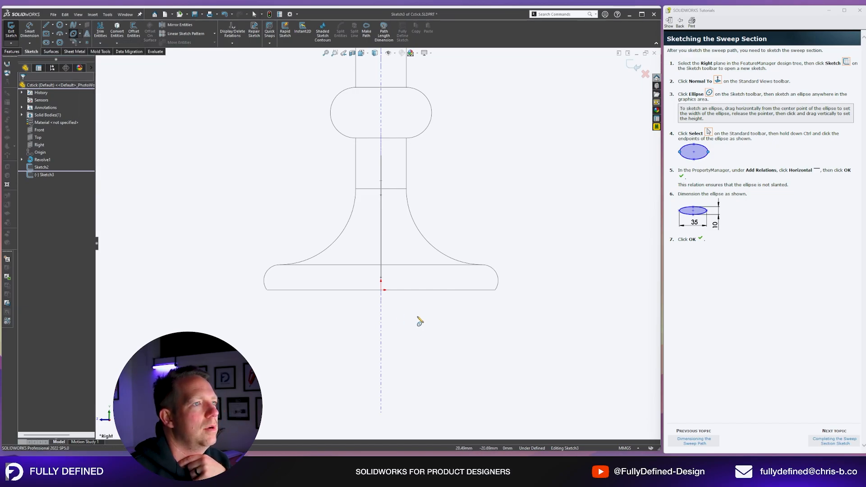
left_click(459, 335)
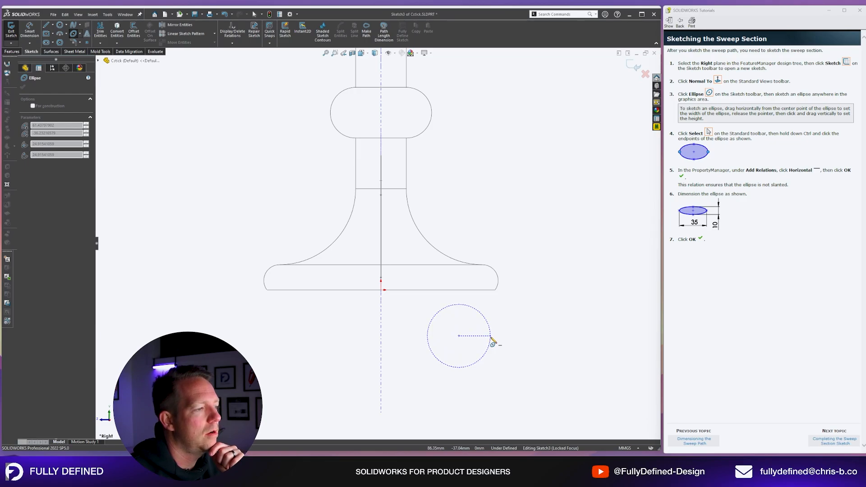
left_click(491, 336)
left_click(459, 322)
left_click(459, 318)
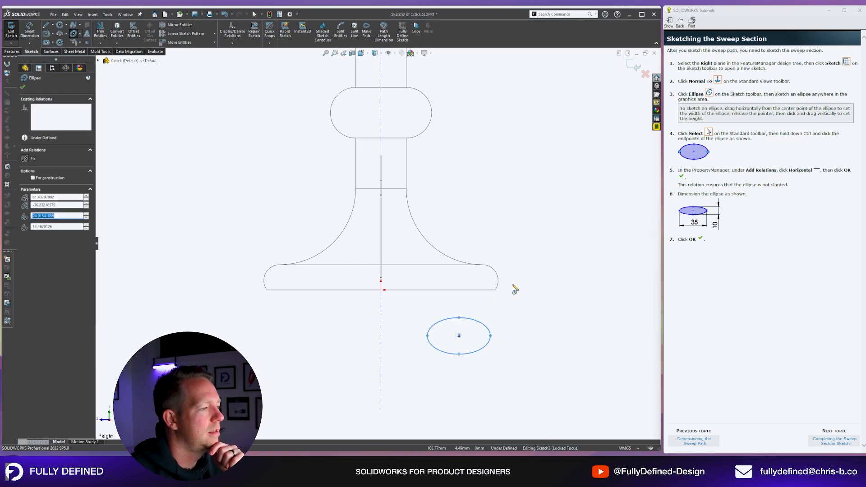
key("Escape")
key("Escape")
- Add a Horizontal relation between the ellipse's side endpoint and its center point, and test it by moving the opposite endpoint
scroll(469, 347, "down", 2)
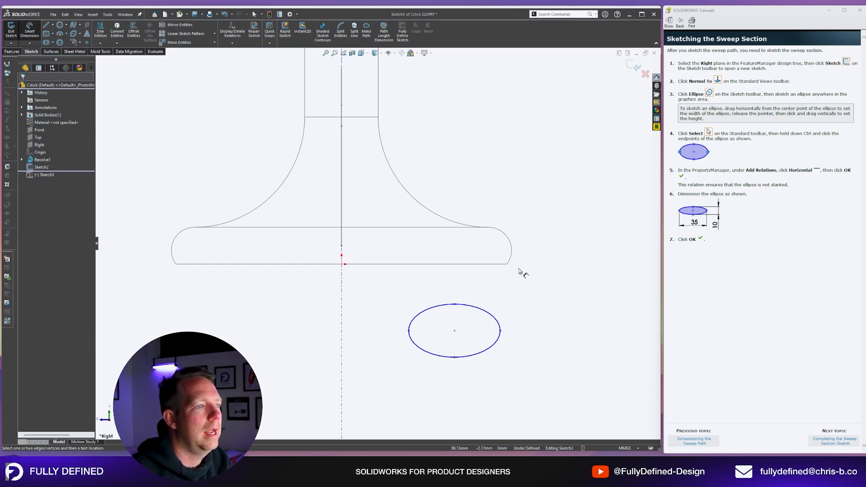
key("Escape")
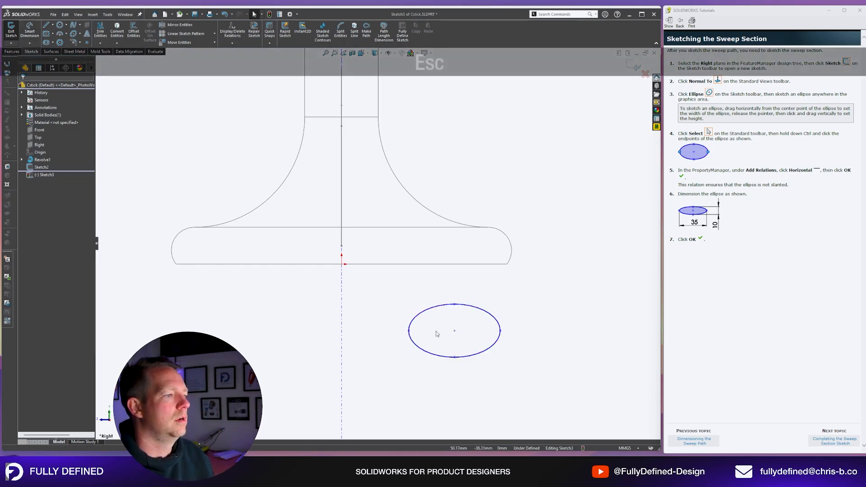
left_click(409, 330, "ctrl")
left_click(455, 331, "ctrl")
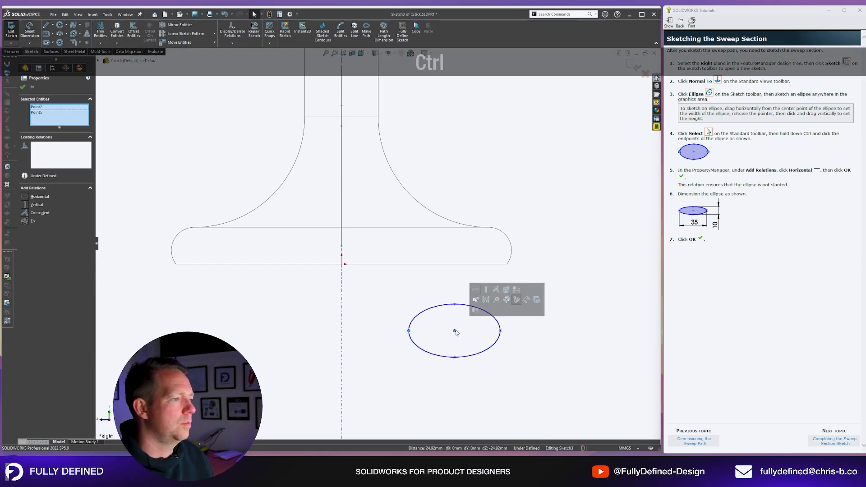
left_click(455, 304, "ctrl")
key("ctrl+z")
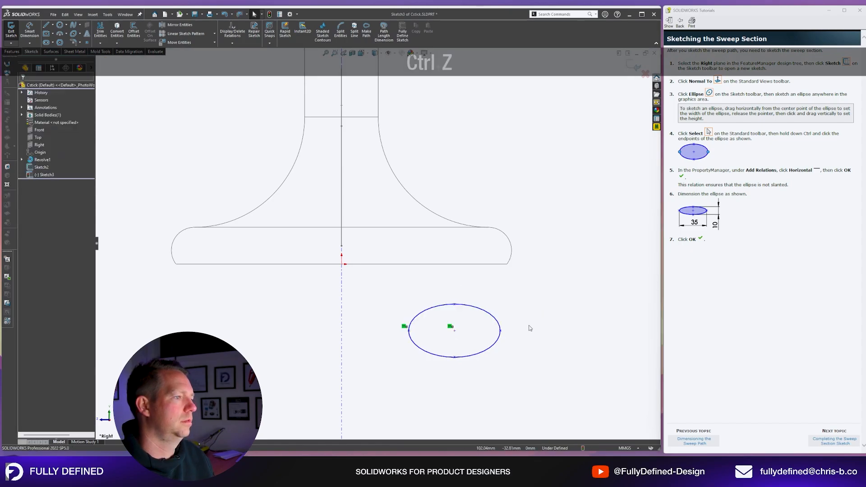
left_click_drag(500, 331, 503, 312)
left_click(522, 352)
- Dimension the ellipse 35 mm wide and 10 mm high, and leave the dimension tool
right_click_drag(522, 353, 492, 267)
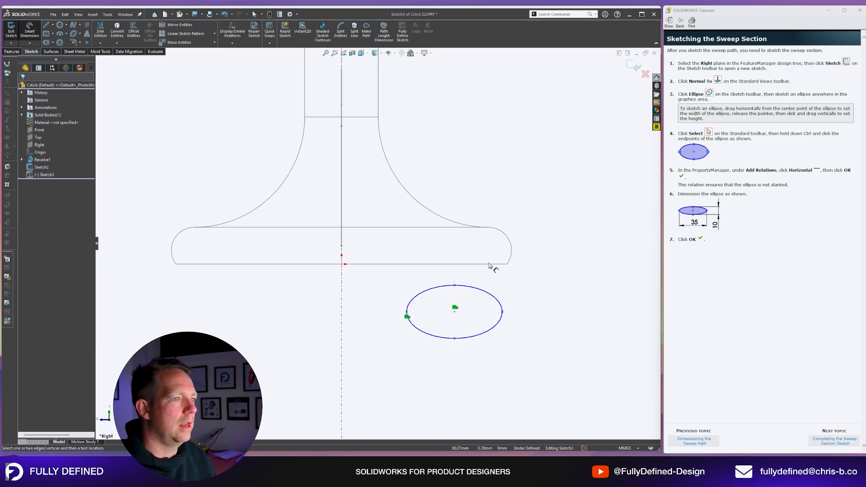
left_click(408, 316)
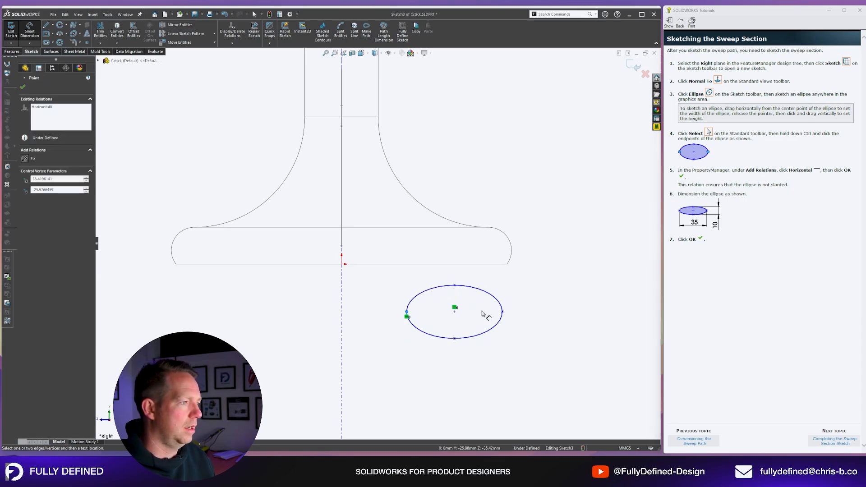
left_click(503, 311)
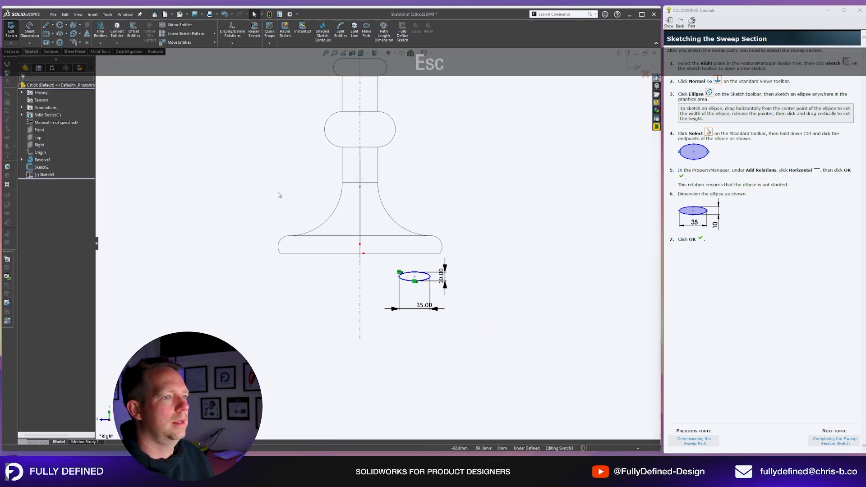
scroll(271, 194, "up", 2)
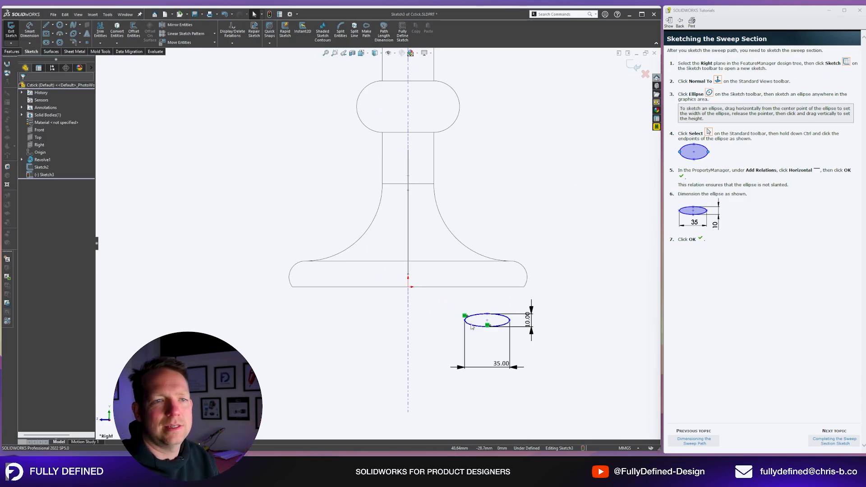
- Make the ellipse's center point coincident with the inner endpoint of the sweep path's horizontal line, and exit the sketch
left_click(835, 441)
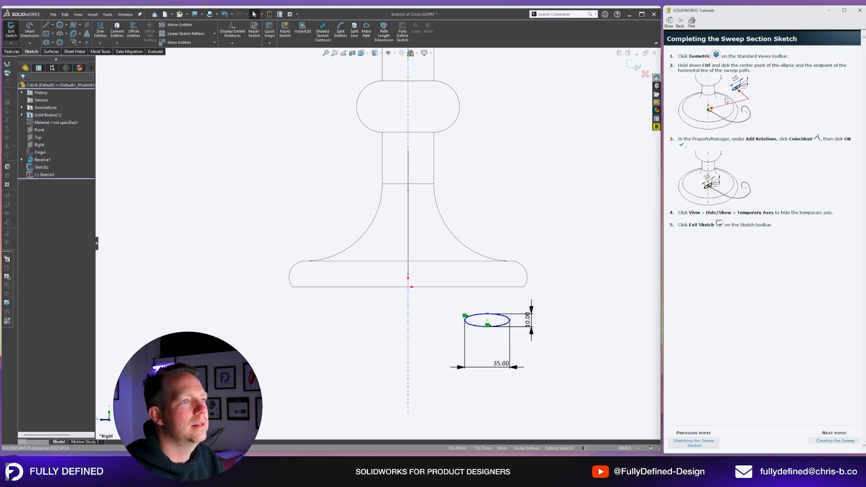
mouse_move(415, 256)
middle_mouse_down()
mouse_move(374, 234)
mouse_move(374, 272)
middle_mouse_up()
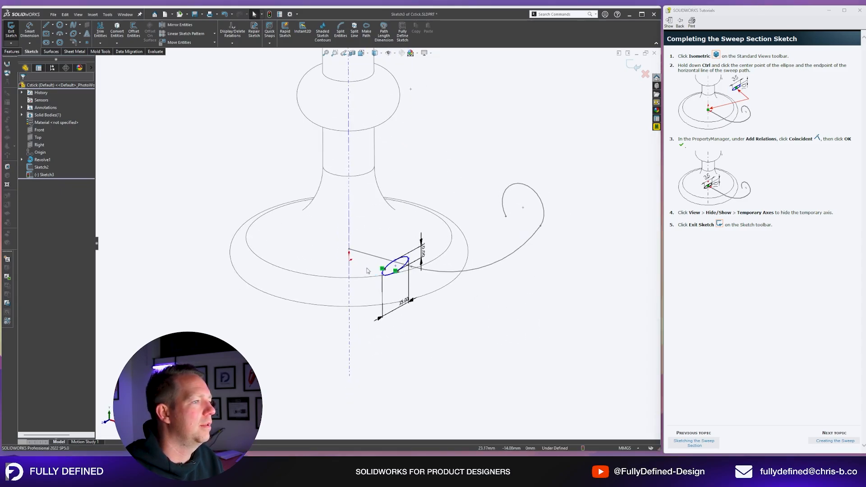
scroll(350, 257, "down", 1)
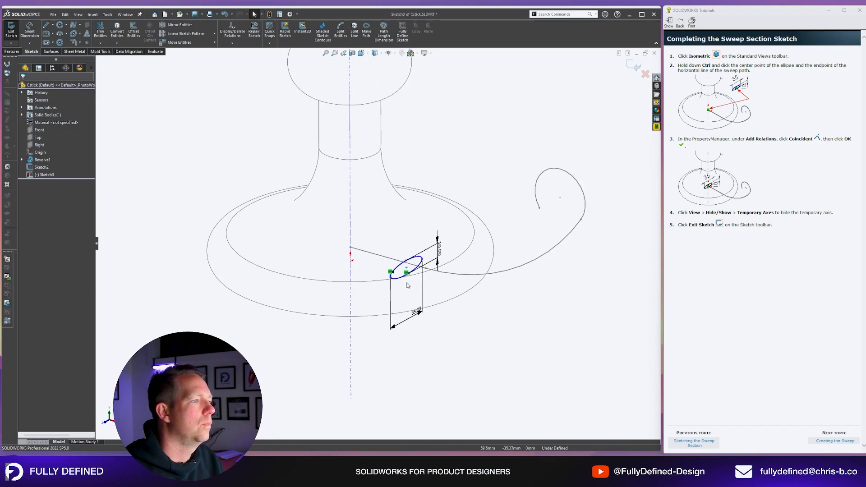
left_click_drag(406, 268, 352, 250)
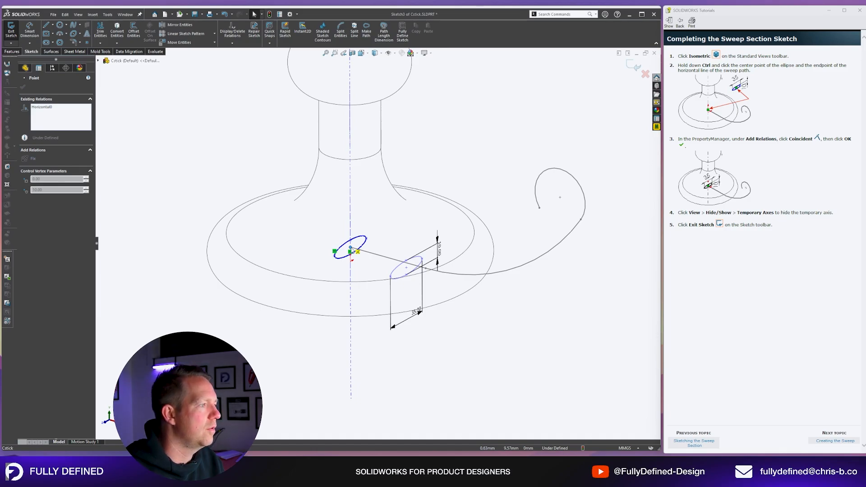
left_click_drag(352, 250, 352, 250)
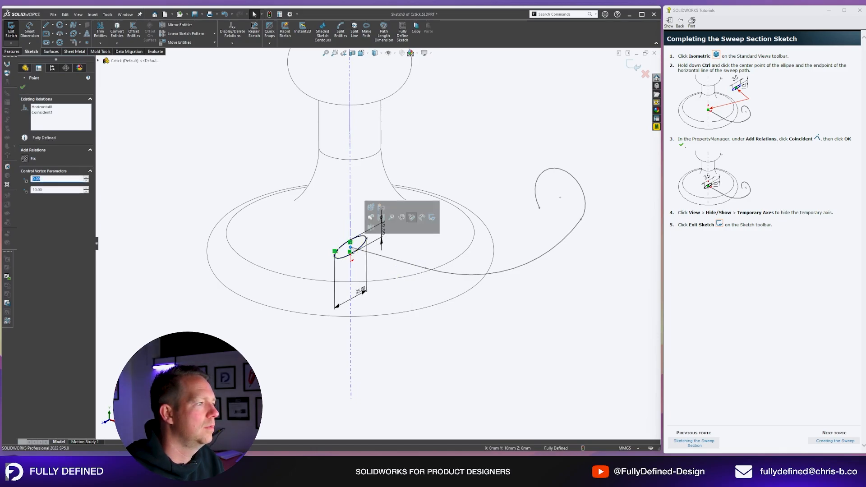
left_click(497, 350)
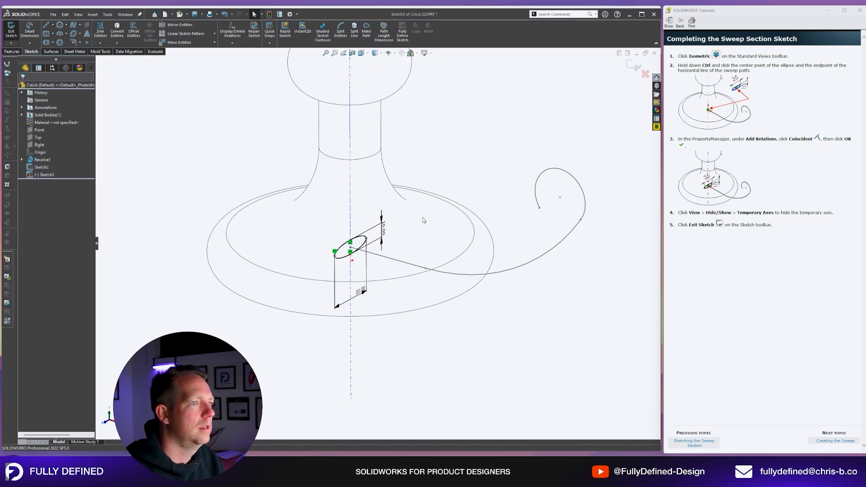
left_click(633, 66)
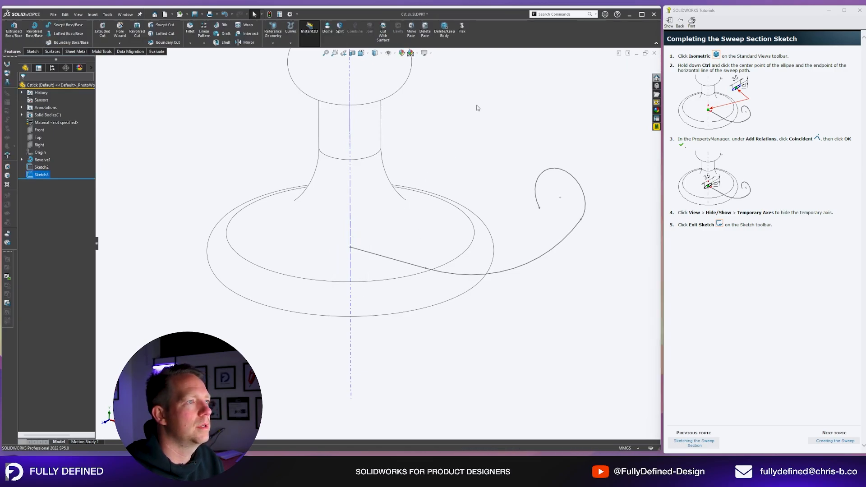
left_click(469, 106)
- Hide the temporary axes and set the model's display style to Shaded With Edges
scroll(464, 104, "up", 4)
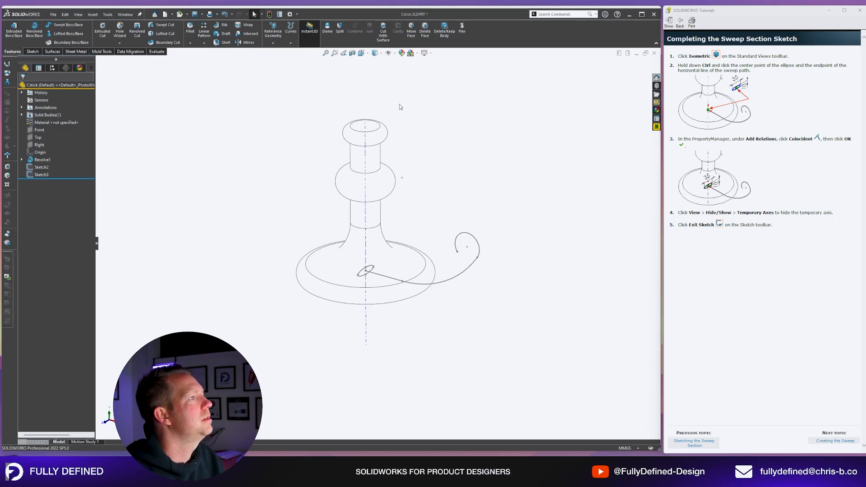
left_click(389, 54)
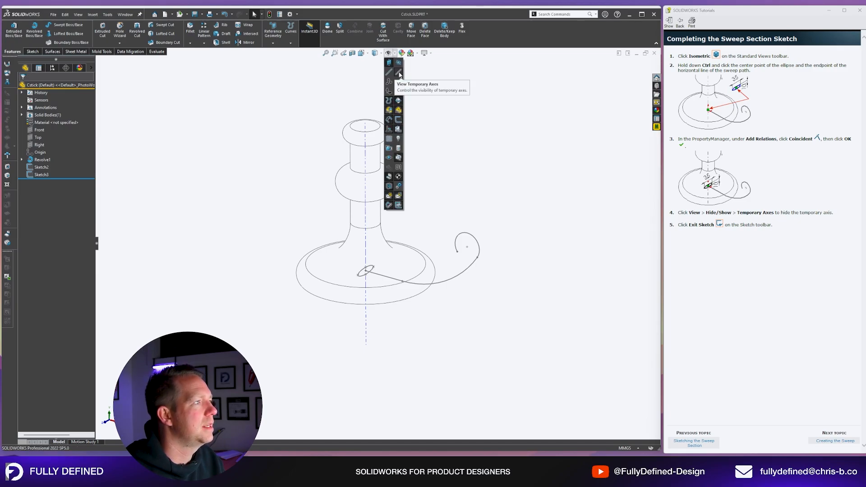
left_click(400, 75)
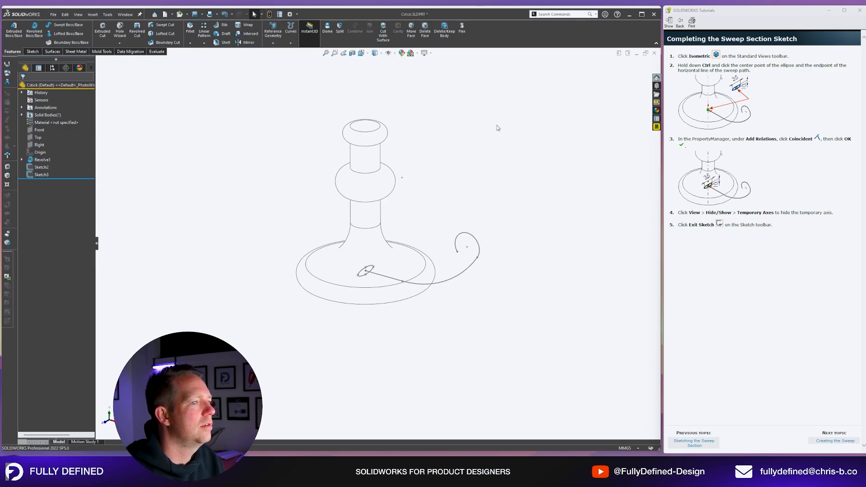
left_click(835, 440)
left_click(374, 53)
left_click(374, 64)
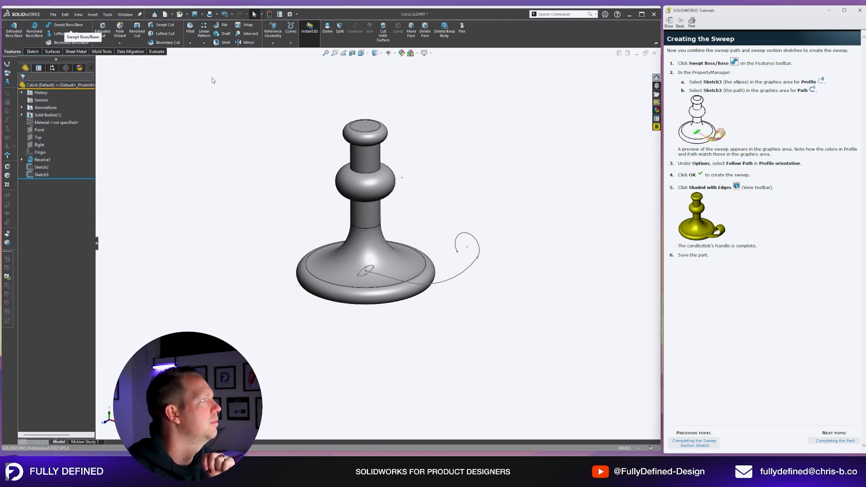
- Sweep the ellipse sketch along the curved handle path as a solid boss, with profile orientation set to Follow Path
left_click(71, 30)
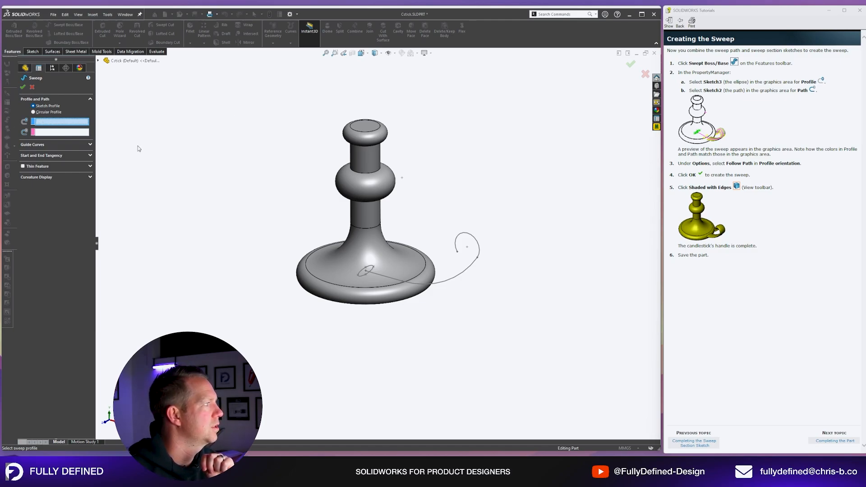
left_click(361, 277)
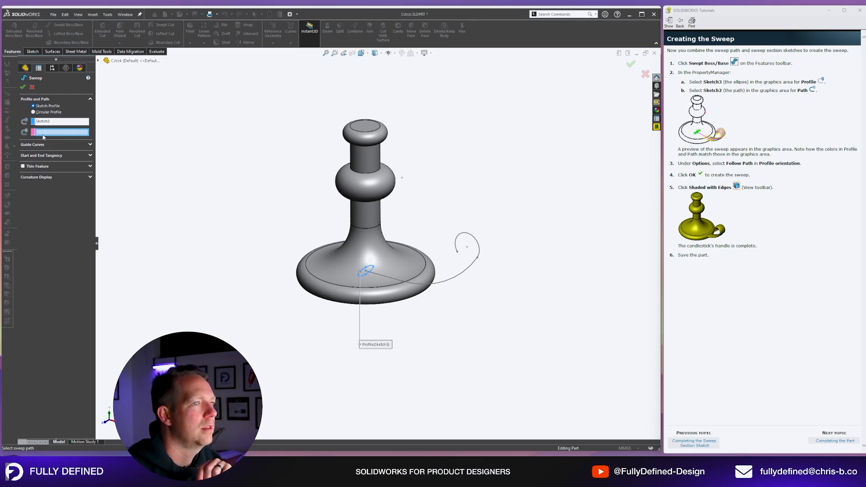
left_click(391, 280)
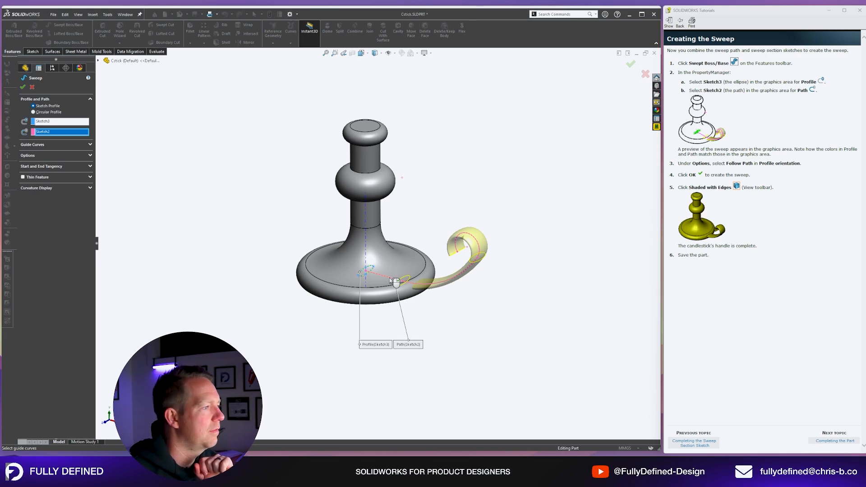
scroll(391, 281, "down", 5)
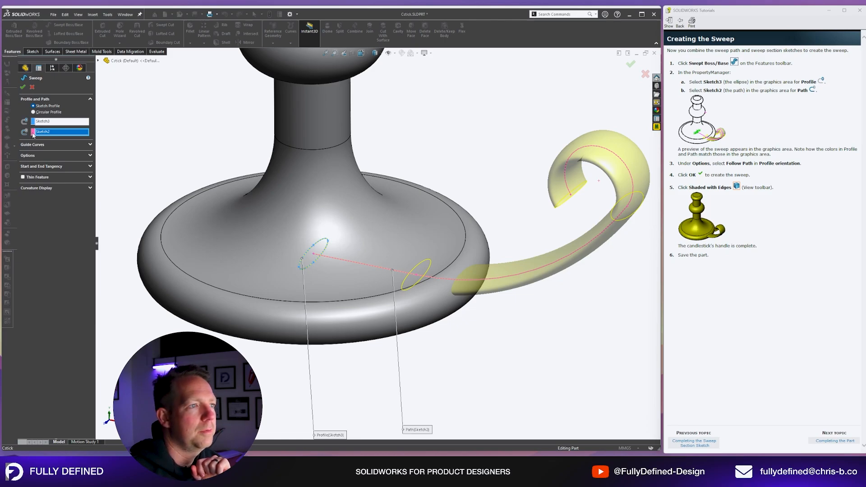
left_click(40, 156)
left_click(47, 170)
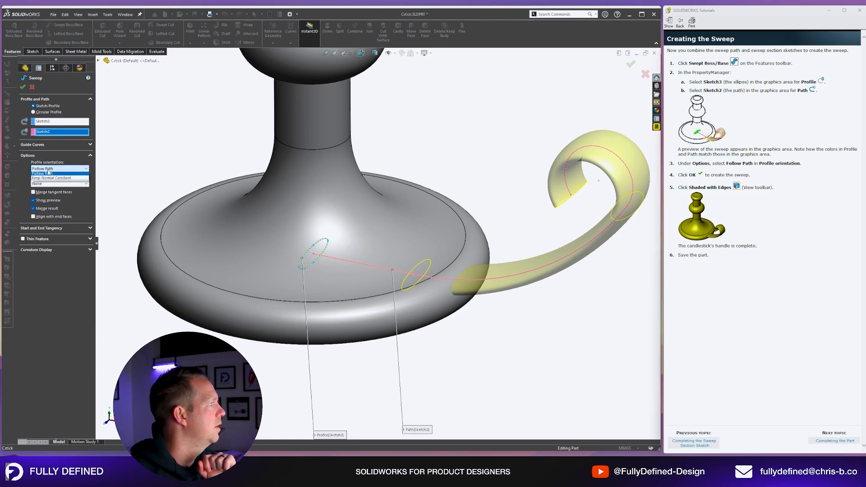
left_click(49, 172)
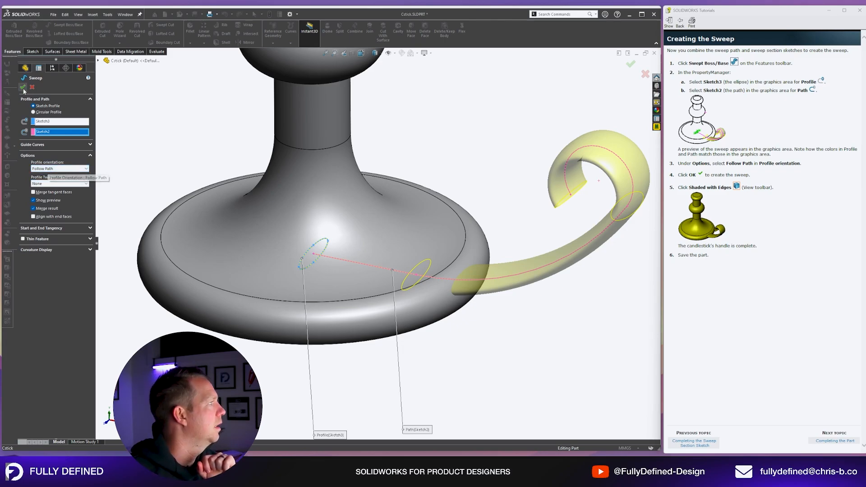
left_click(22, 87)
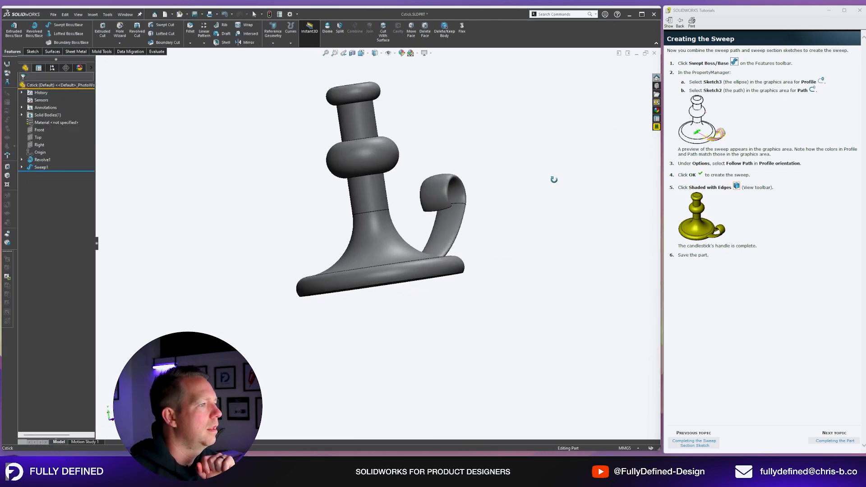
- Save the candlestick part and go on to the tutorial topic Completing the Part
middle_click_drag(553, 180, 518, 213)
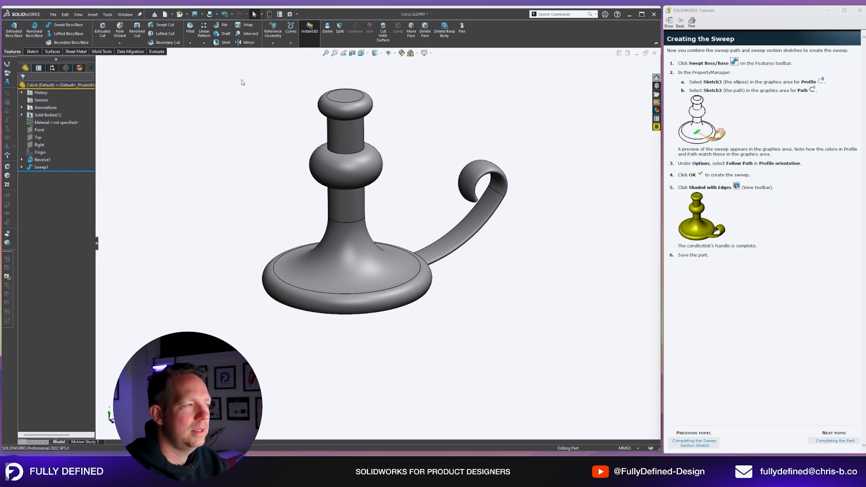
left_click(195, 15)
left_click(834, 441)
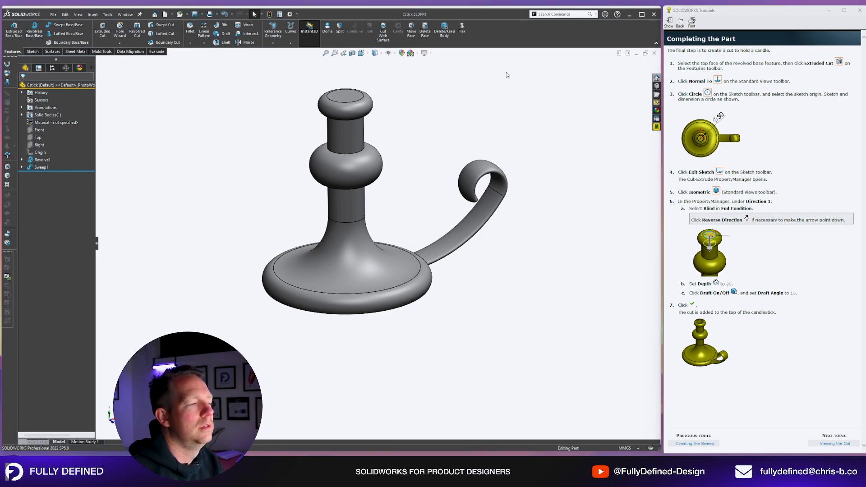
- Start a sketch on the candlestick's top face and draw a 30 mm diameter circle centered on the origin
scroll(355, 126, "down", 1)
left_click(340, 111)
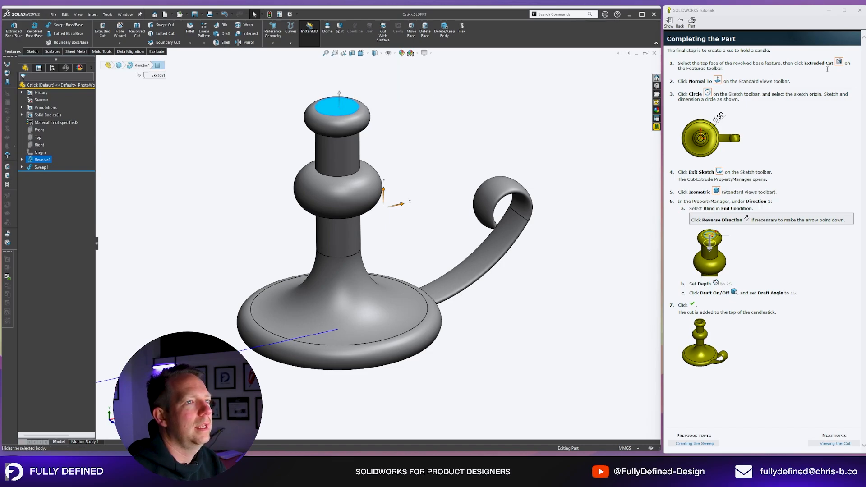
left_click(378, 81)
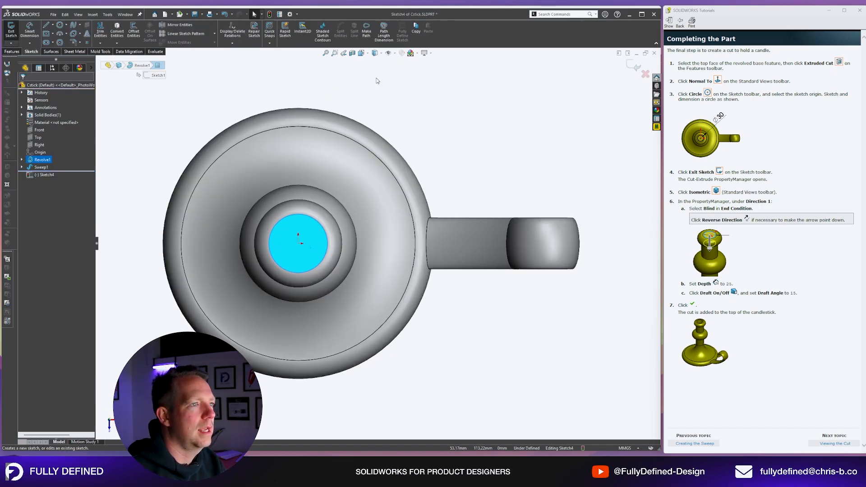
left_click(59, 24)
left_click(298, 243)
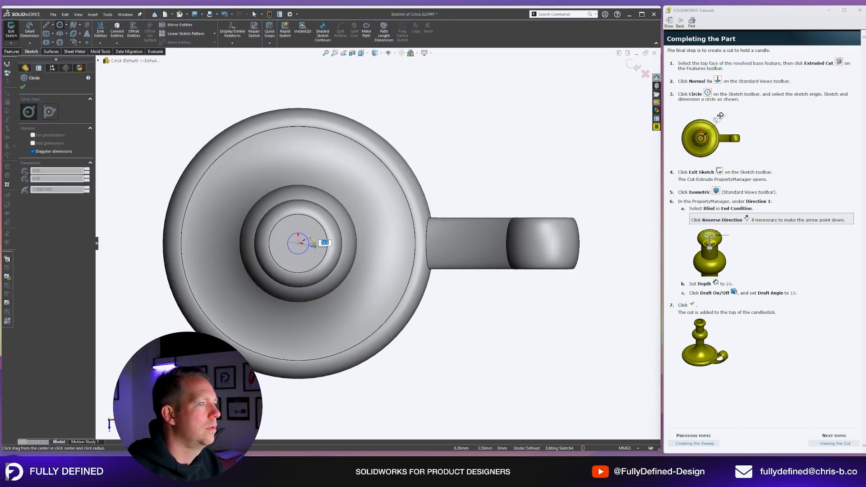
type("30")
key("Return")
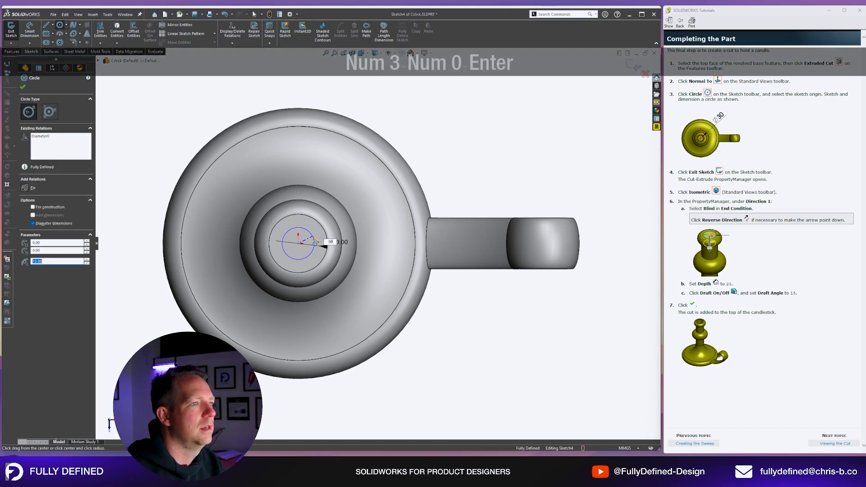
- Start an Extruded Cut from the circle with a Blind depth of 25 mm
left_click(12, 52)
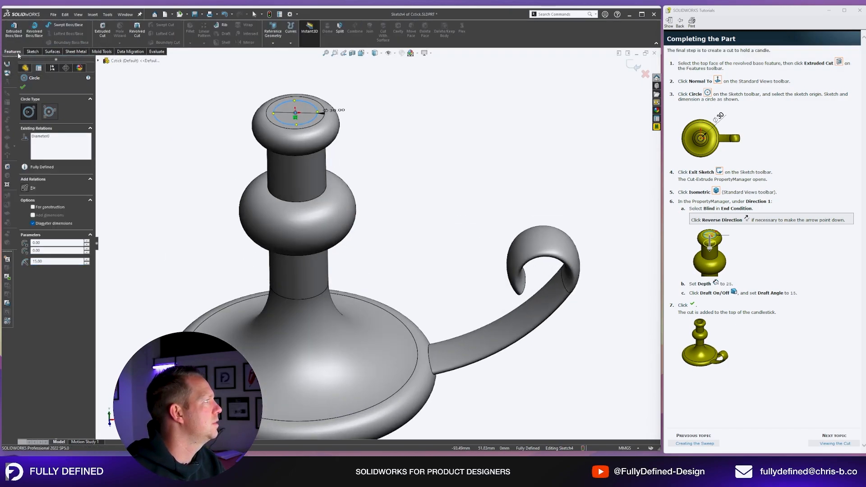
left_click(106, 32)
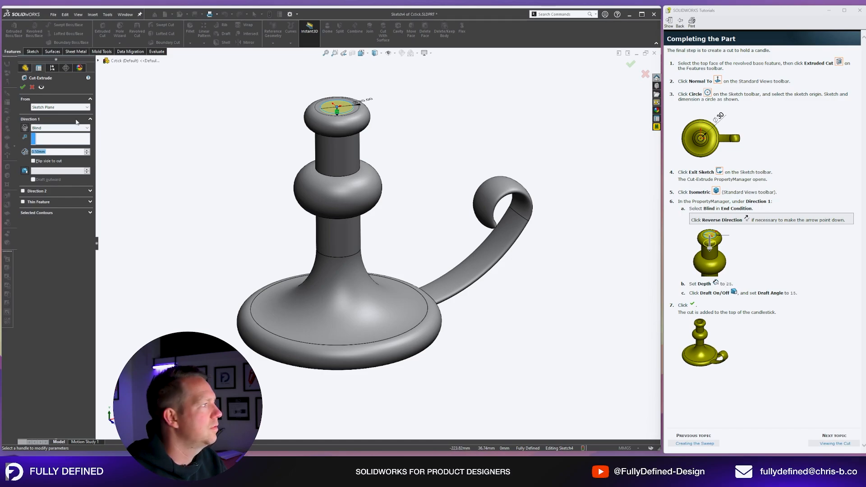
type("25")
key("Return")
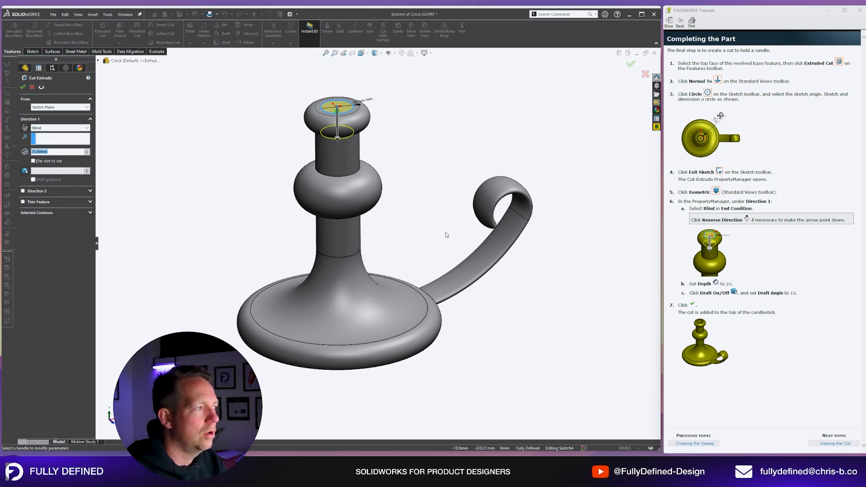
- Add a 15° draft to the cut, try drafting outward, switch back to inward draft, and accept the cut
left_click(24, 171)
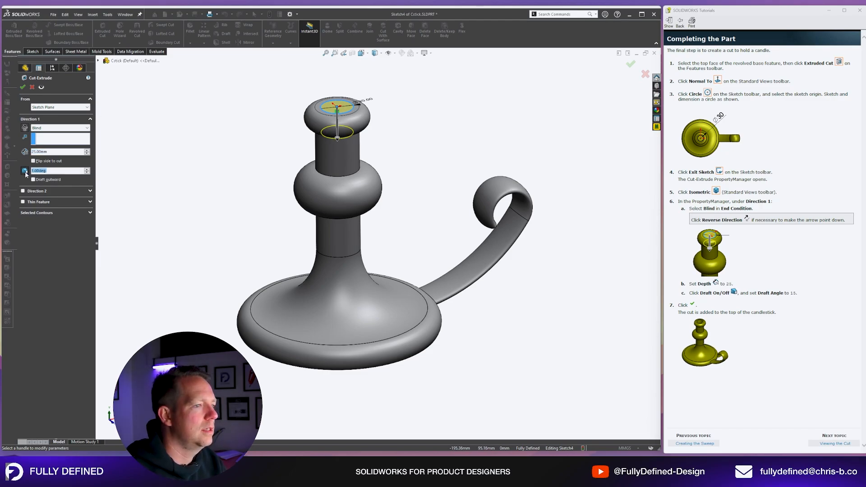
type("15")
key("Return")
scroll(302, 103, "down", 2)
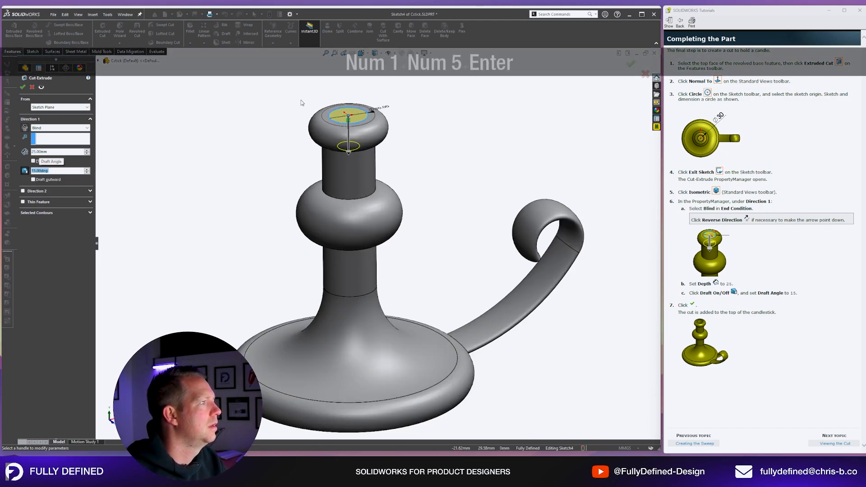
scroll(301, 103, "down", 4)
middle_click_drag(486, 221, 433, 202)
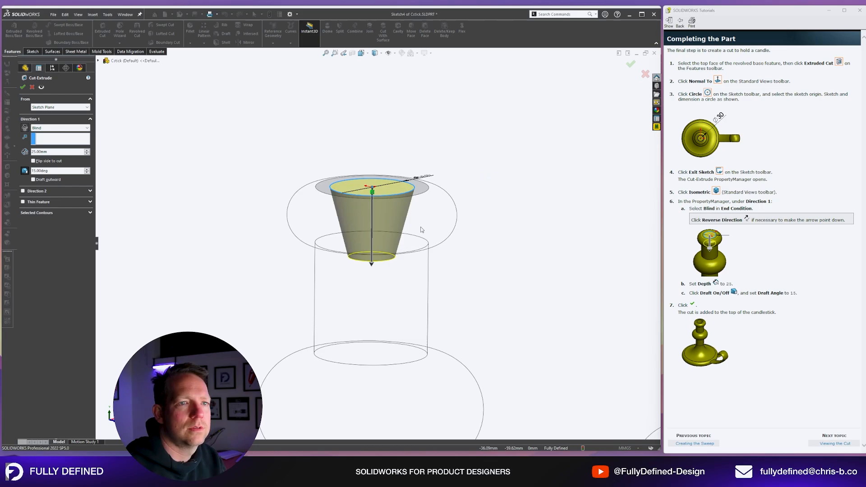
left_click(33, 180)
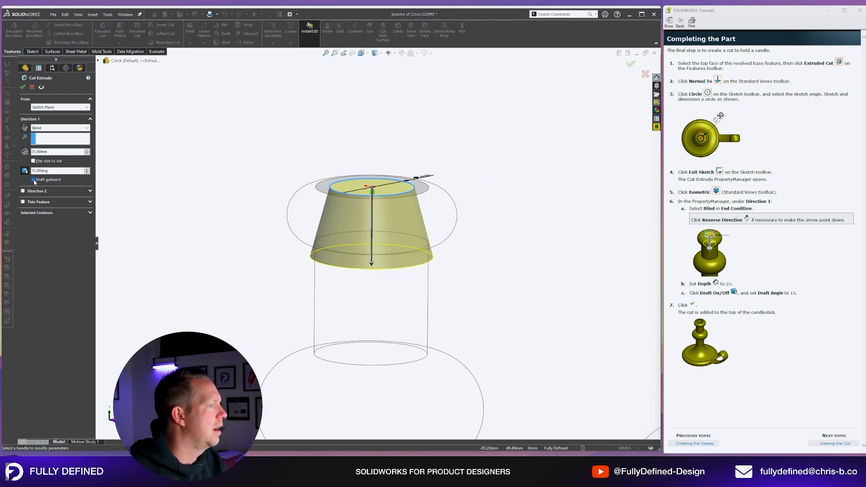
left_click(33, 180)
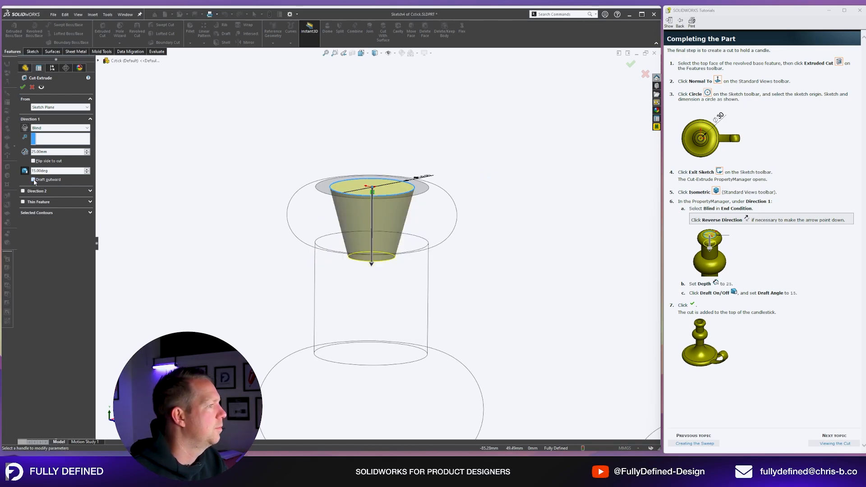
scroll(377, 241, "down", 8)
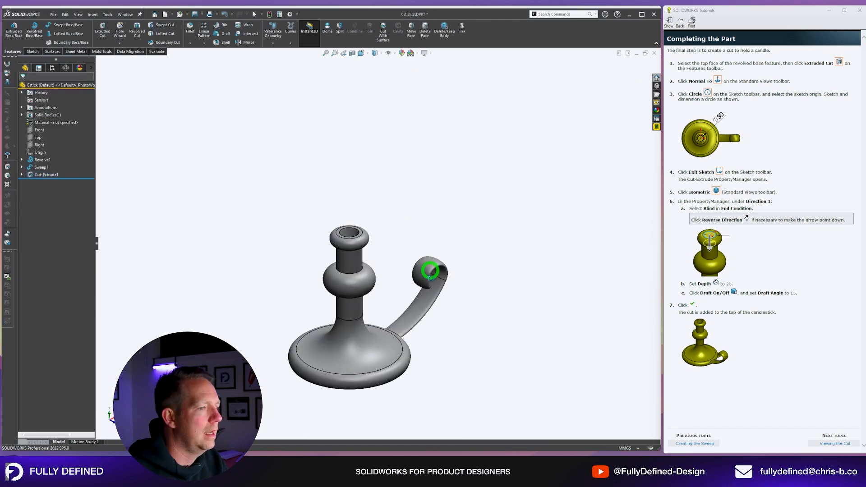
- Make the whole candlestick part transparent as described in the tutorial topic Viewing the Cut
middle_click_drag(429, 270, 420, 282)
scroll(406, 271, "down", 2)
scroll(381, 352, "up", 3)
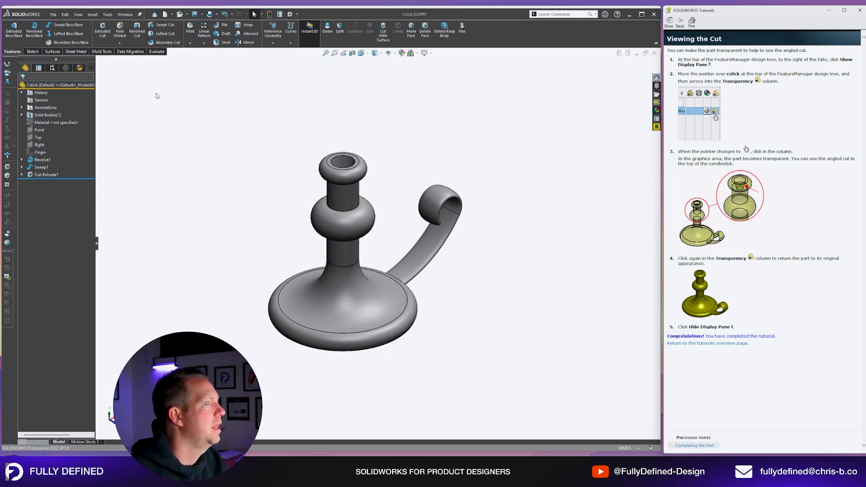
left_click(91, 69)
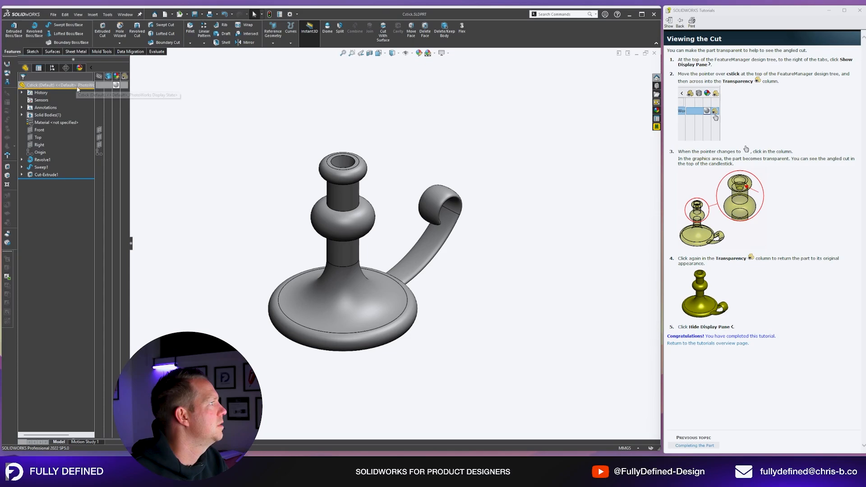
left_click(125, 86)
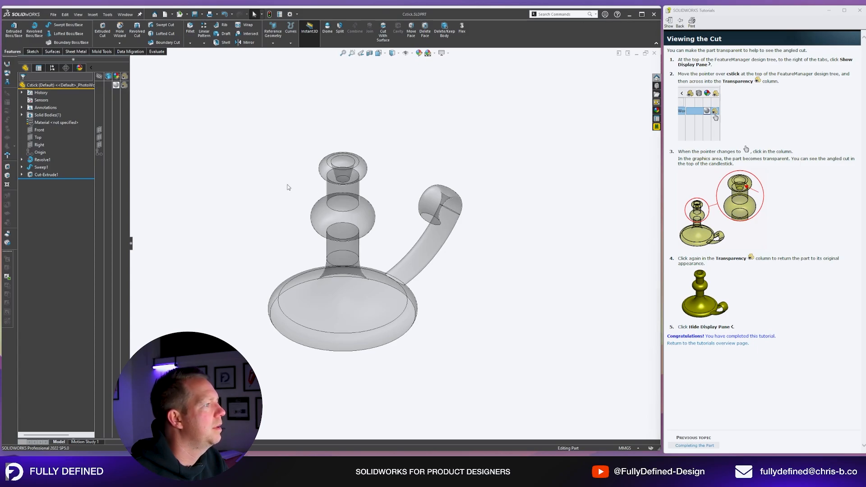
- Examine the angled candle hole through the transparent part, and return the part to its opaque appearance
scroll(333, 162, "down", 3)
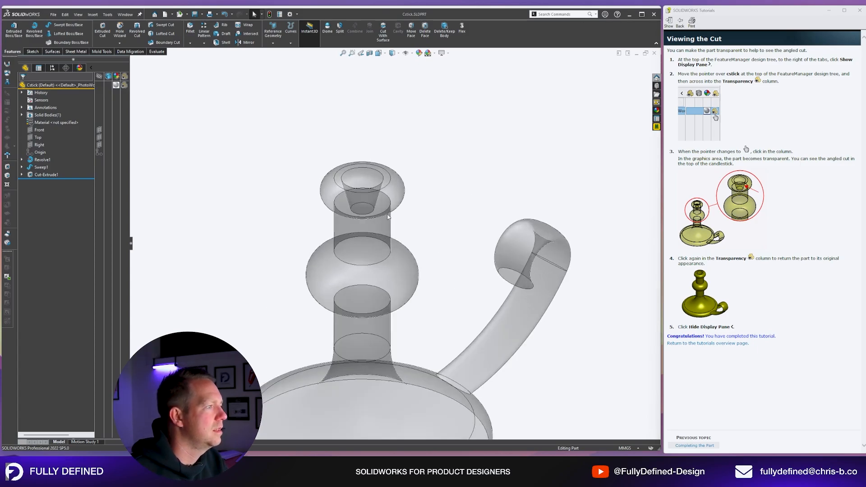
middle_click_drag(388, 213, 391, 192)
scroll(390, 194, "up", 1)
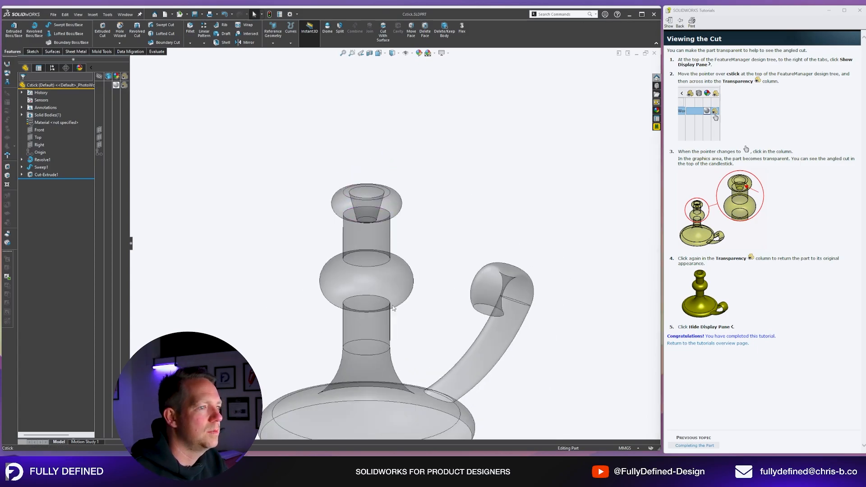
scroll(392, 305, "up", 3)
scroll(397, 336, "down", 1)
left_click(124, 84)
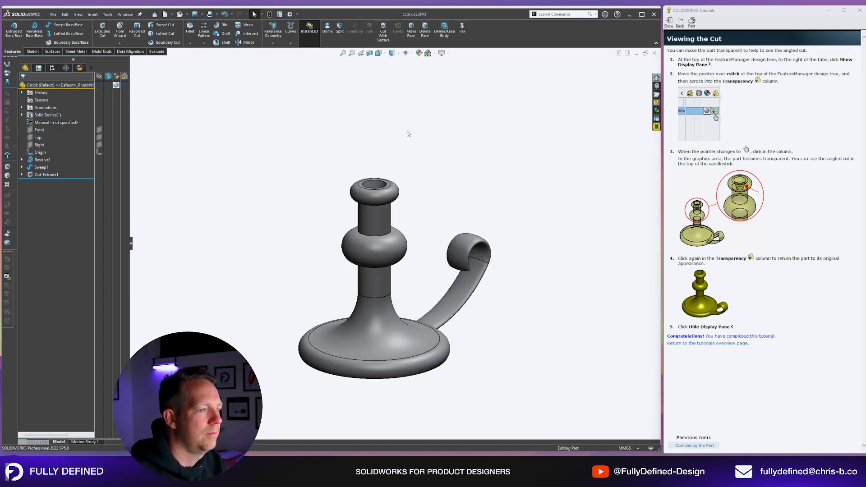
left_click(91, 67)
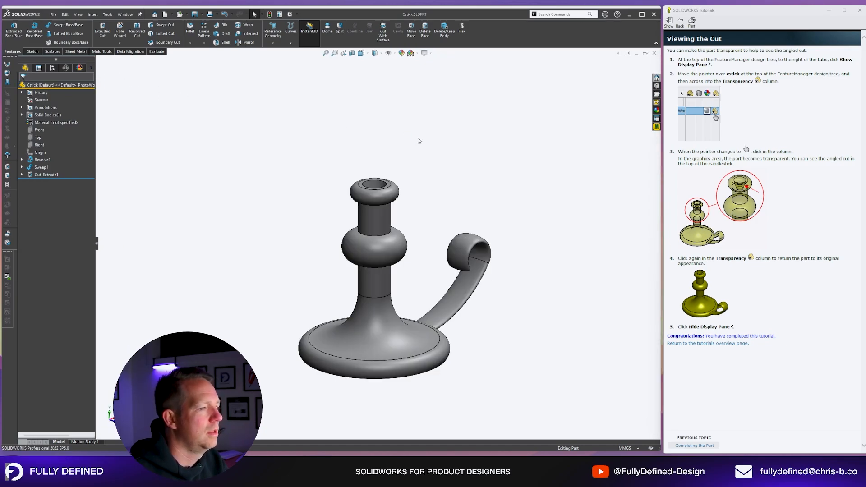